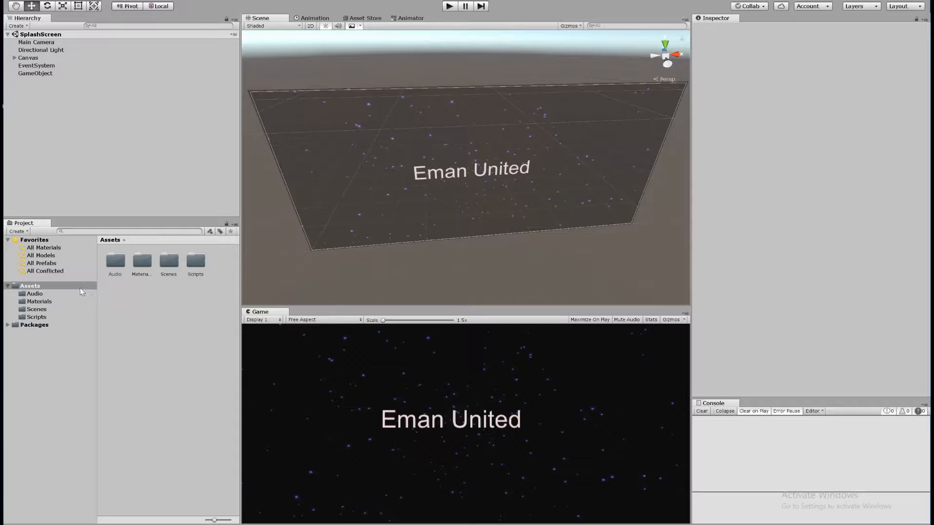
- Create a new folder named Animations inside the Assets folder
right_click(38, 286)
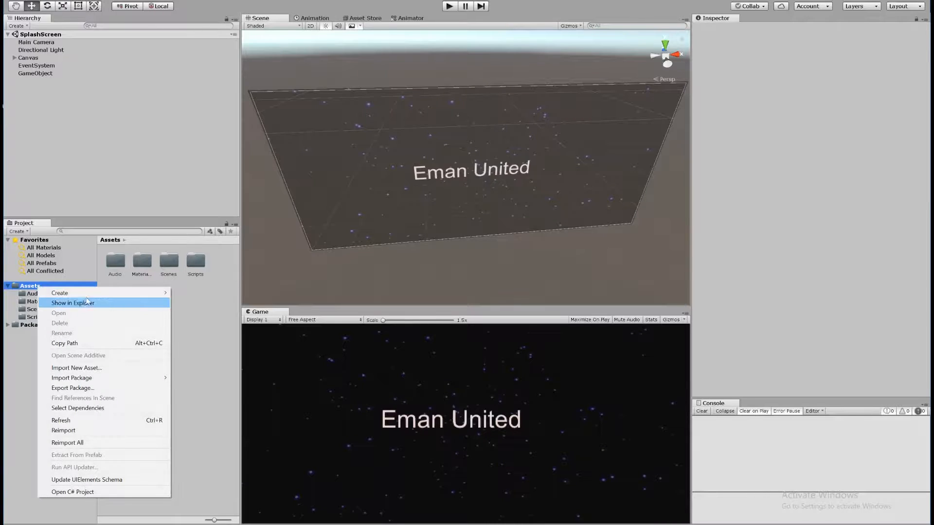
mouse_move(88, 296)
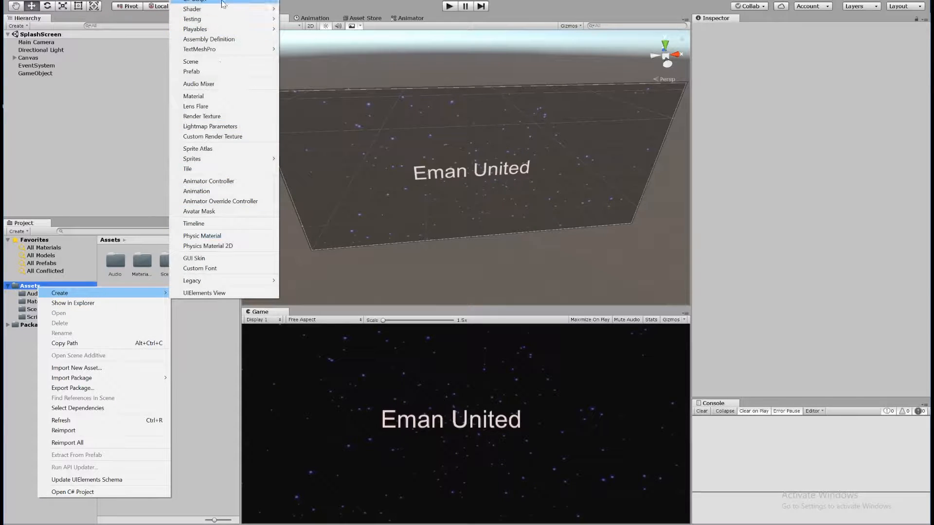
left_click(197, 0)
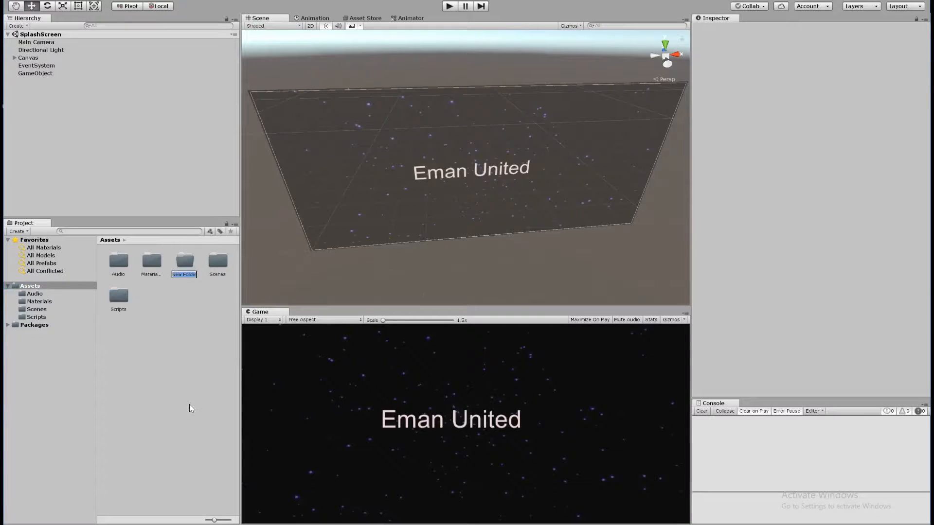
type("Animations")
key("Return")
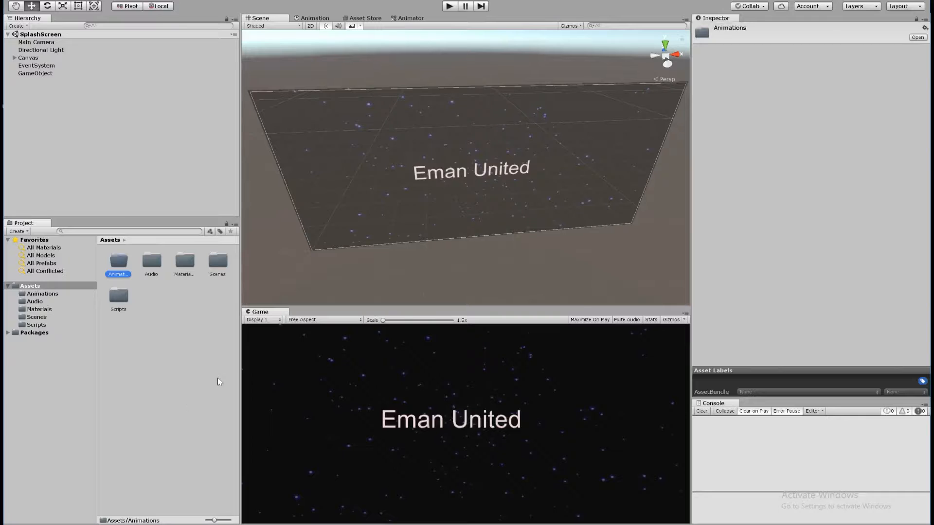
- Bring up the Animation view and rename the Canvas's RawImage object as Background
left_click(322, 18)
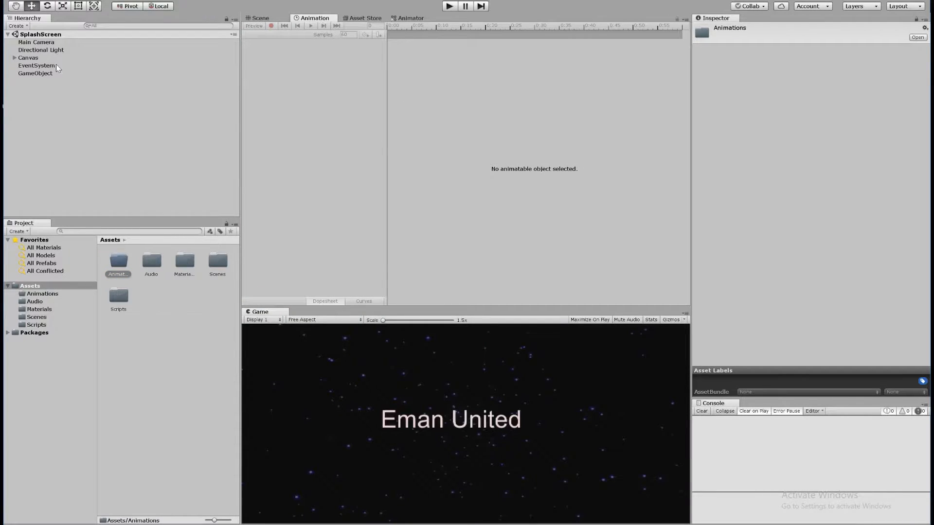
left_click(14, 57)
left_click(39, 65)
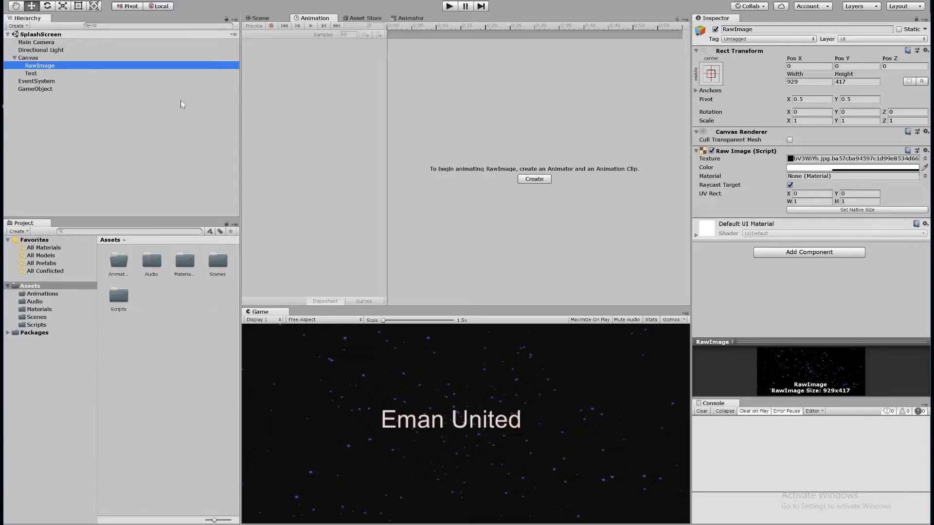
left_click(755, 29)
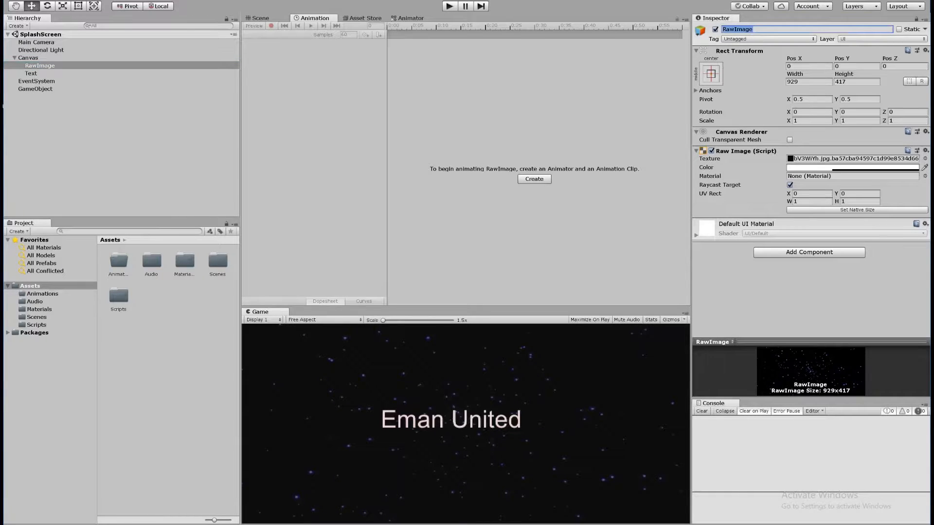
type("Background")
key("Return")
left_click(48, 66)
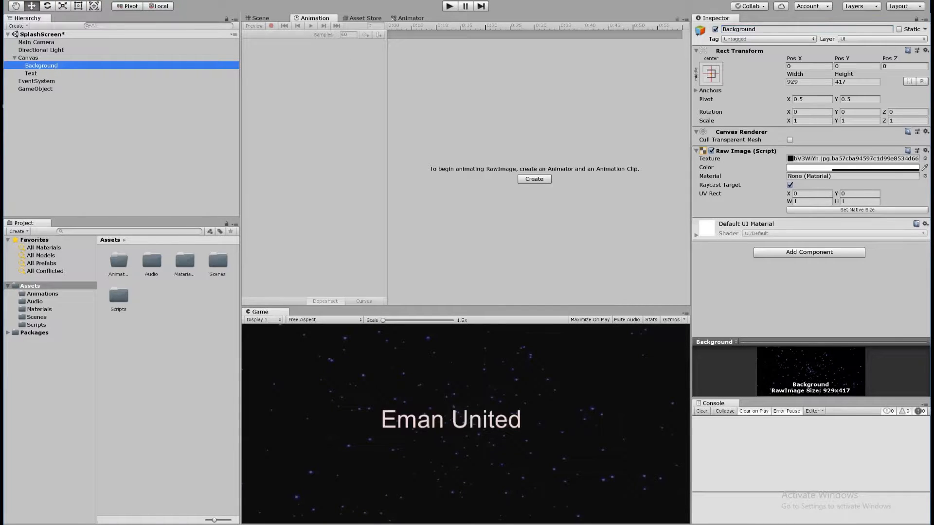
- Create an animation clip for Background named BackgroundAnim and save it in the Animations folder
left_click(537, 182)
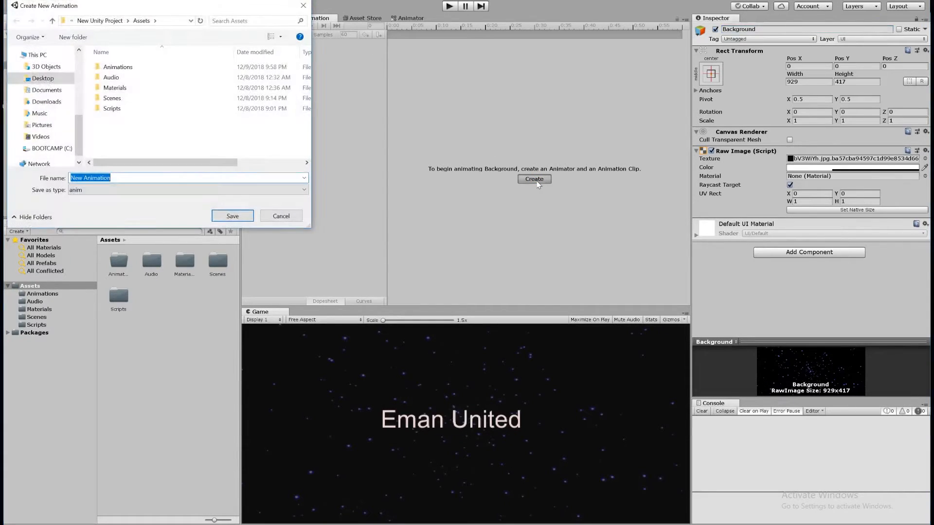
type("BackgroundAnim")
double_click(143, 69)
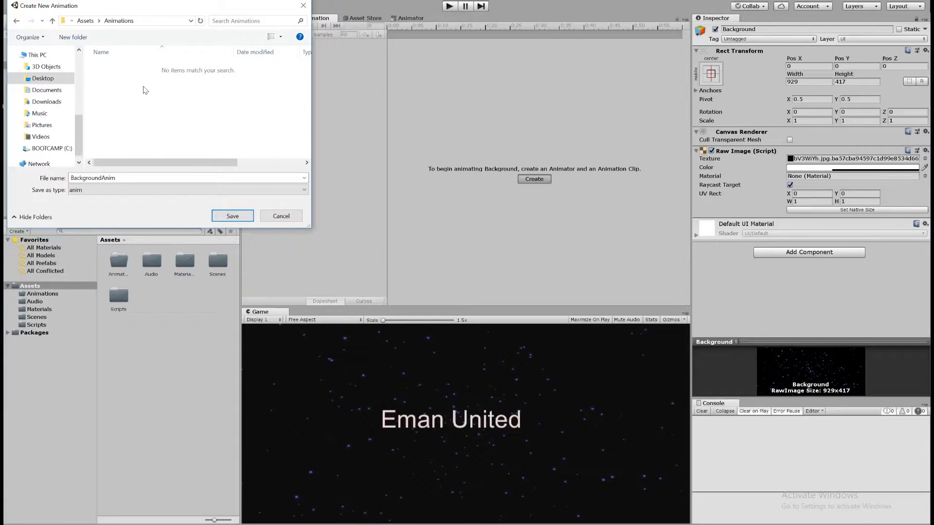
left_click(232, 216)
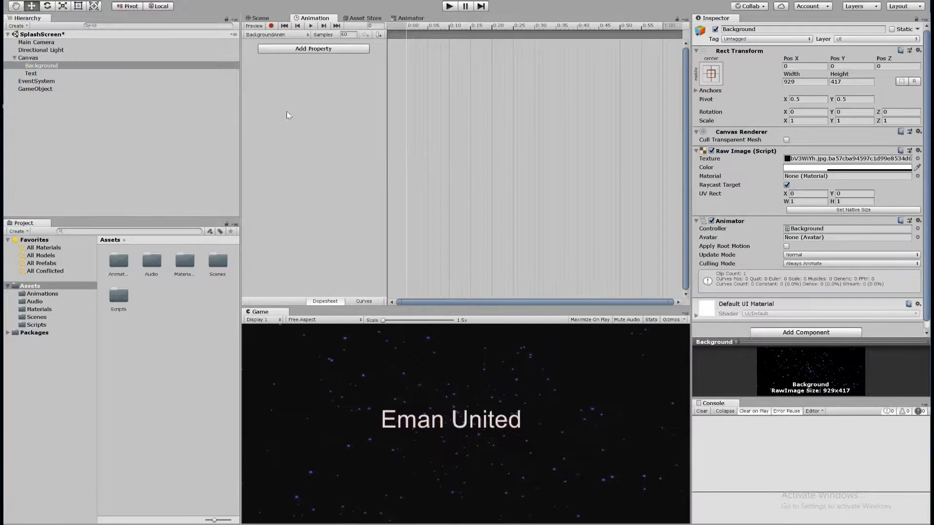
- Set the alpha of the Background raw image's color to 110
left_click(46, 67)
left_click(832, 168)
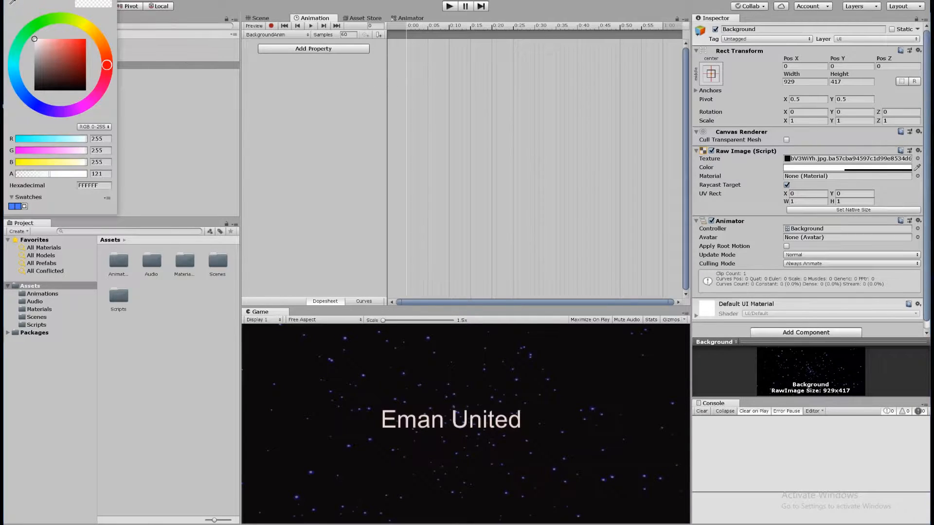
left_click(110, 1)
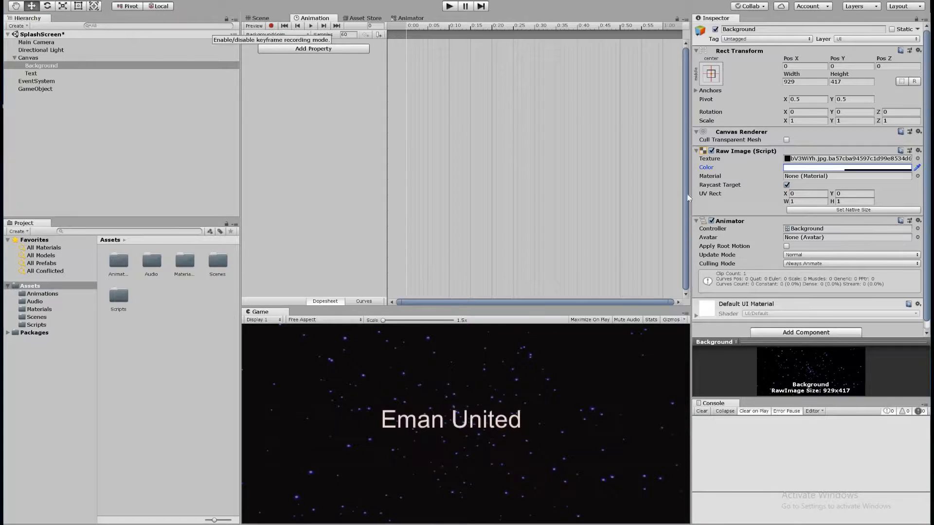
left_click(821, 169)
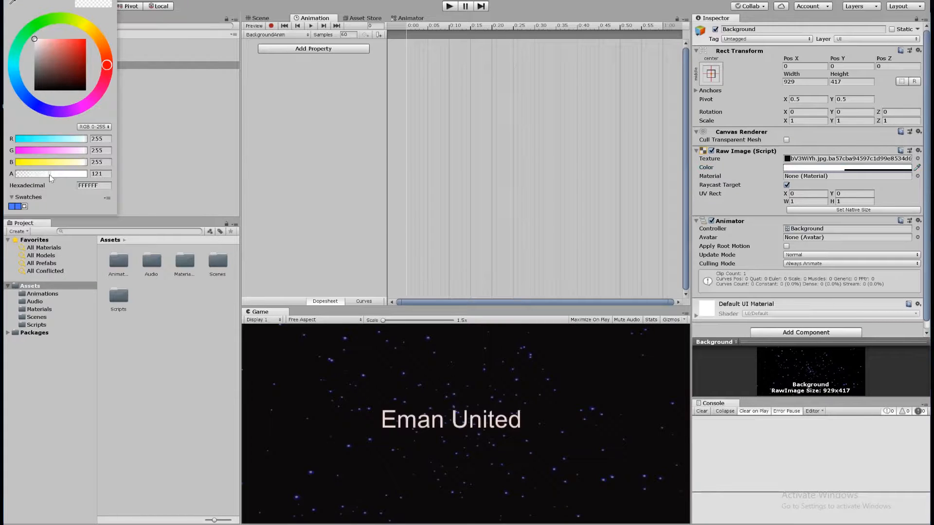
mouse_move(45, 176)
left_mouse_down()
mouse_move(16, 176)
mouse_move(47, 177)
left_mouse_up()
key("BackSpace")
type("0")
left_click(110, 1)
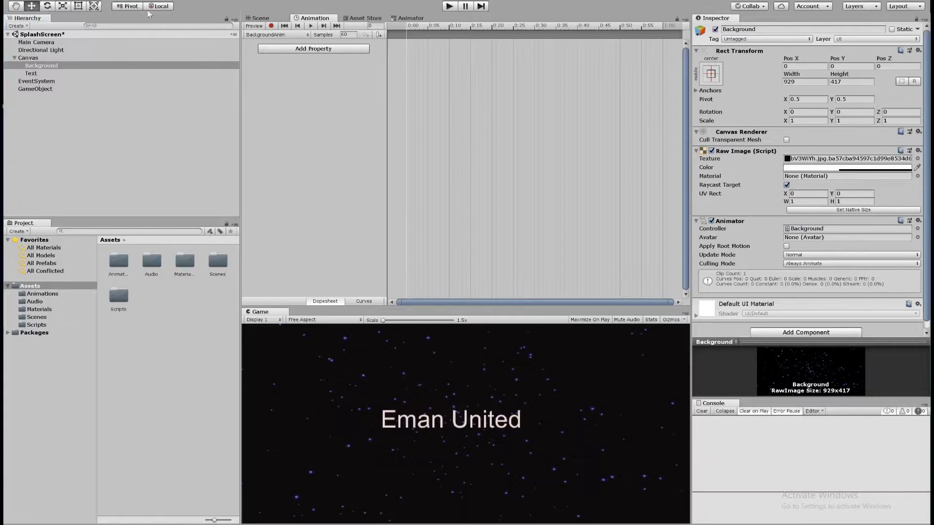
- Start keyframe recording and set the Background color's alpha to 0 at the 0:00 mark
left_click(272, 26)
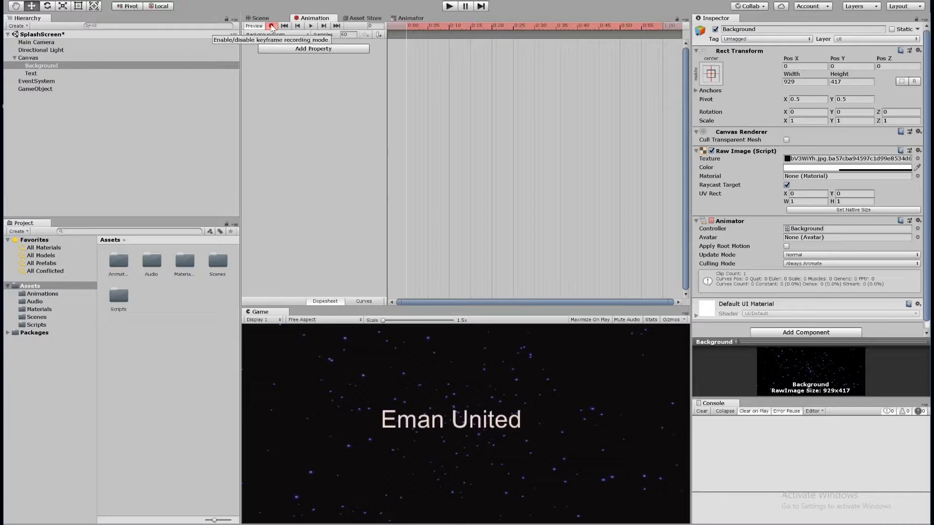
left_click(816, 167)
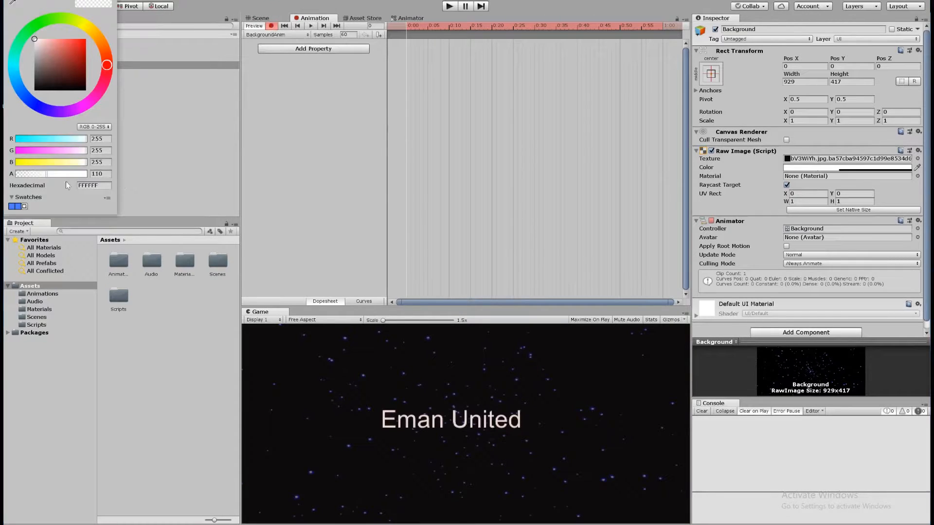
left_click_drag(47, 174, 8, 177)
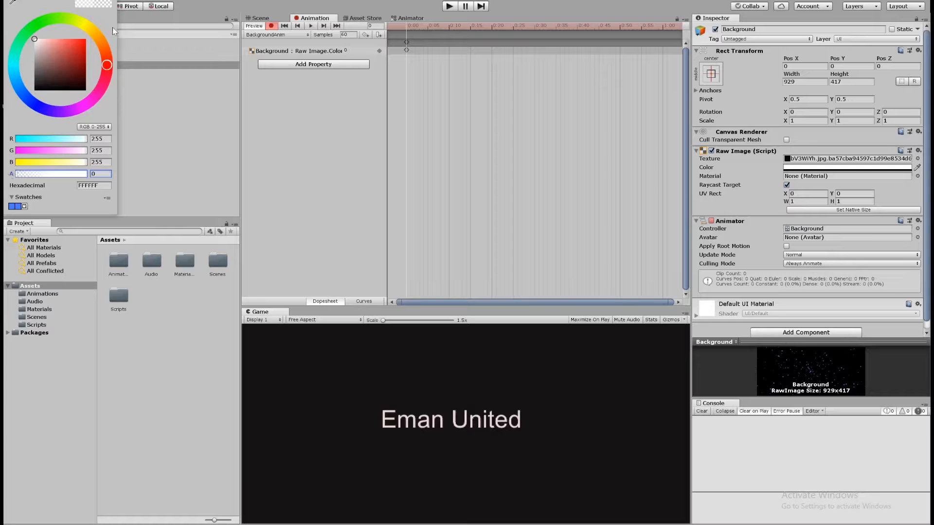
left_click(109, 0)
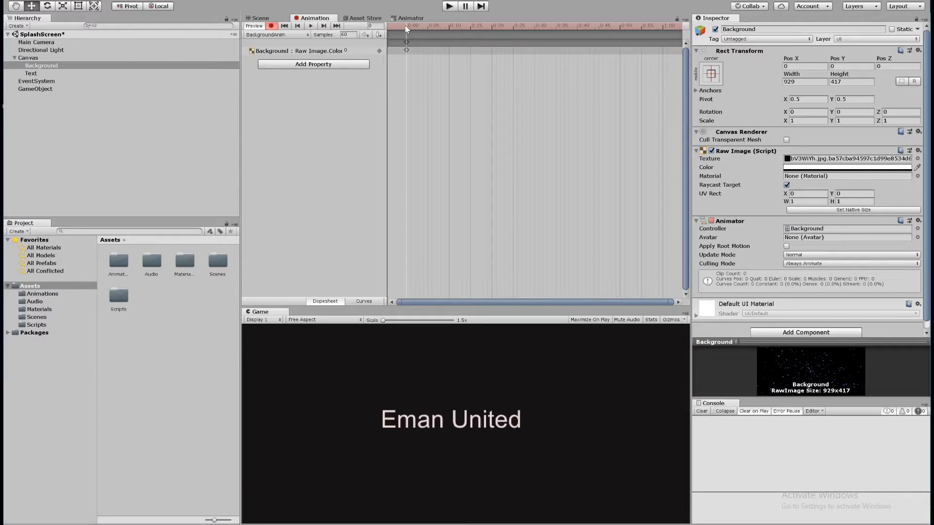
- Record a second color keyframe at 0:50 with the Background's alpha set to 110
left_click_drag(407, 29, 619, 34)
left_click(816, 168)
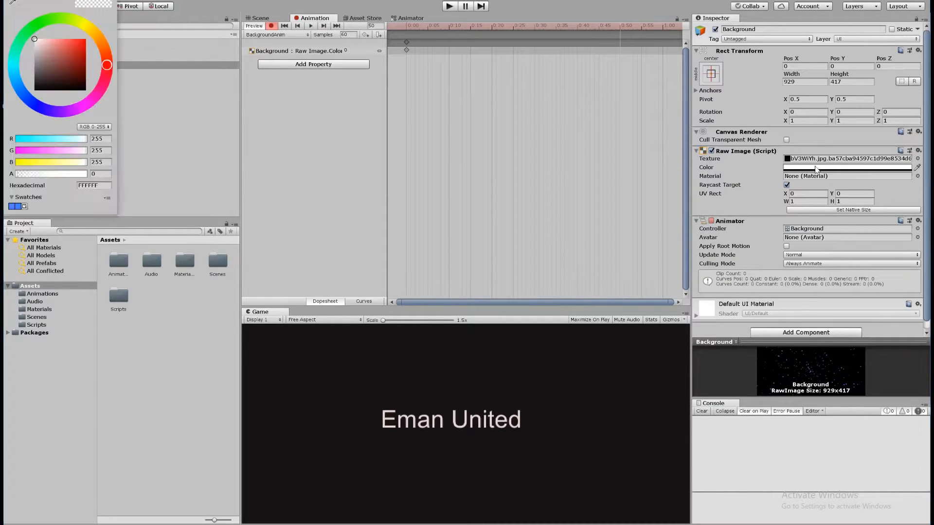
left_click(107, 175)
type("110")
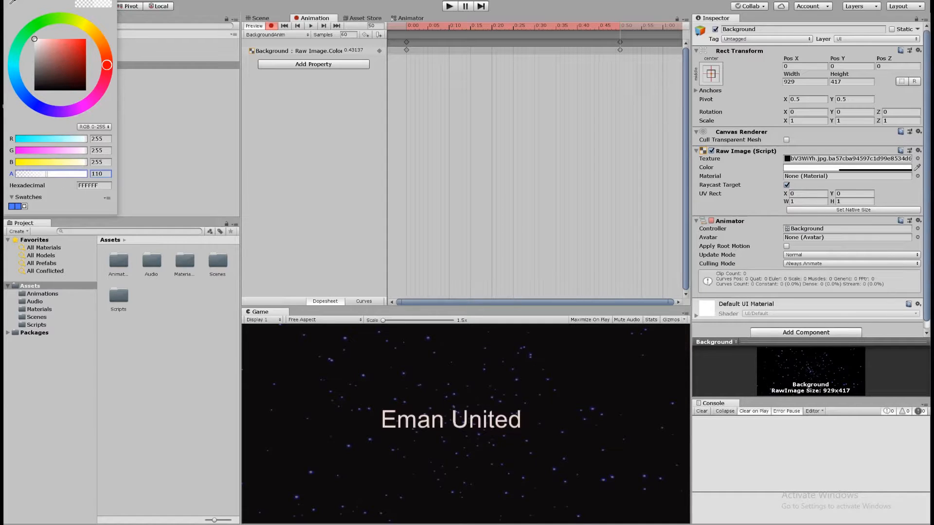
left_click(111, 1)
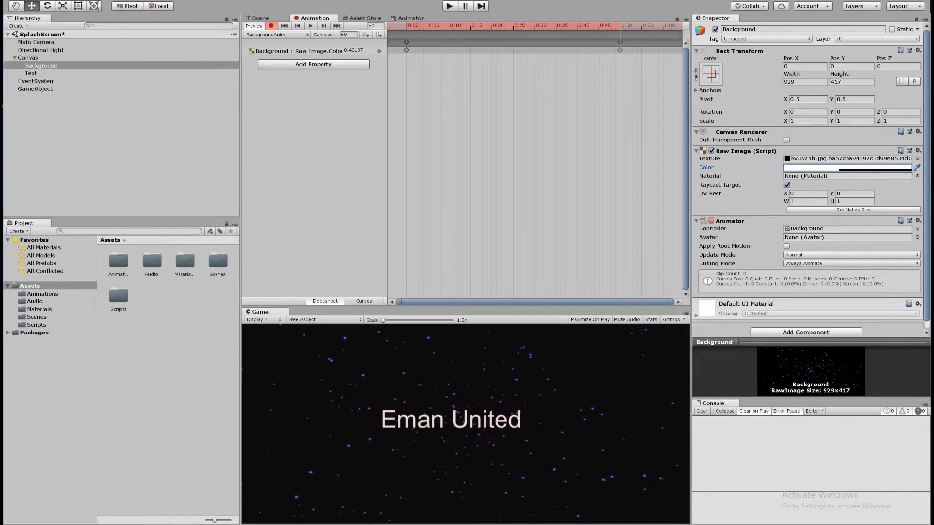
- Stop keyframe recording and play the background fade from its first frame
left_click(273, 25)
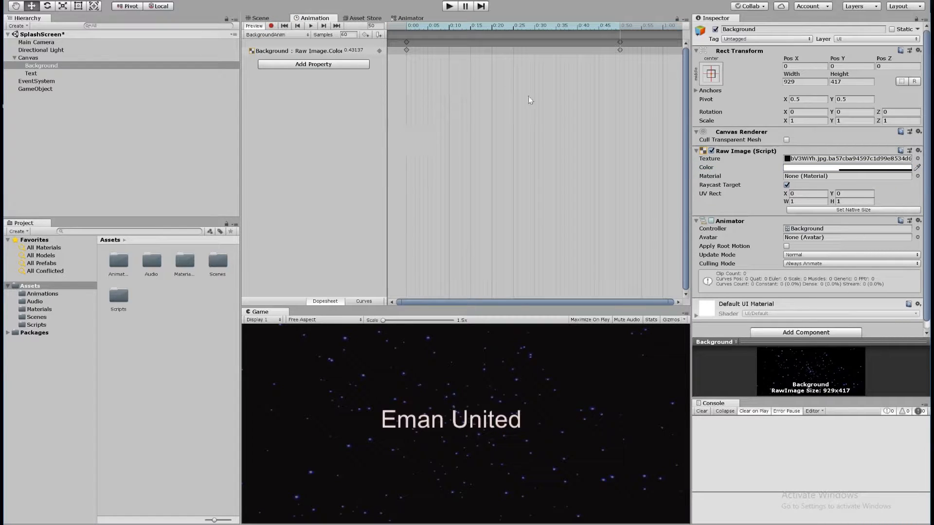
left_click_drag(620, 26, 396, 33)
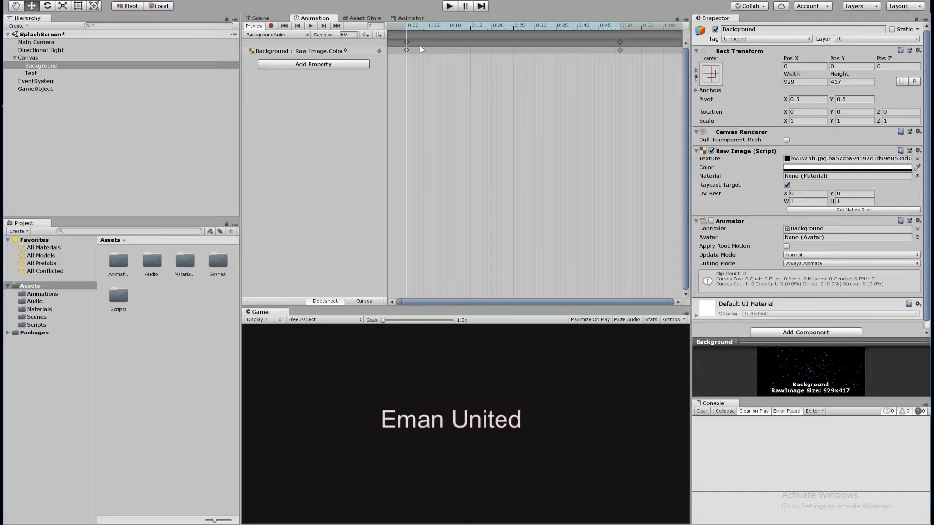
left_click(308, 25)
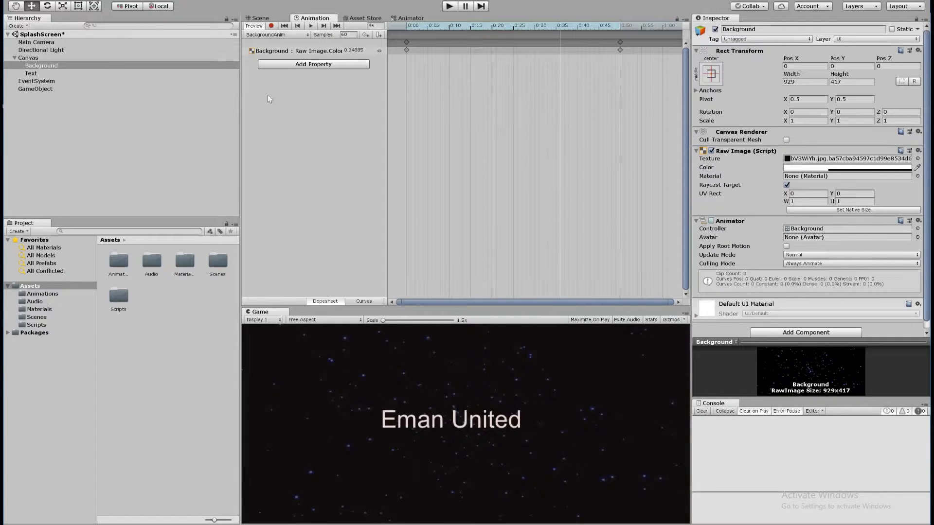
- Turn off Loop Time for the BackgroundAnim clip in the Animations folder
double_click(122, 263)
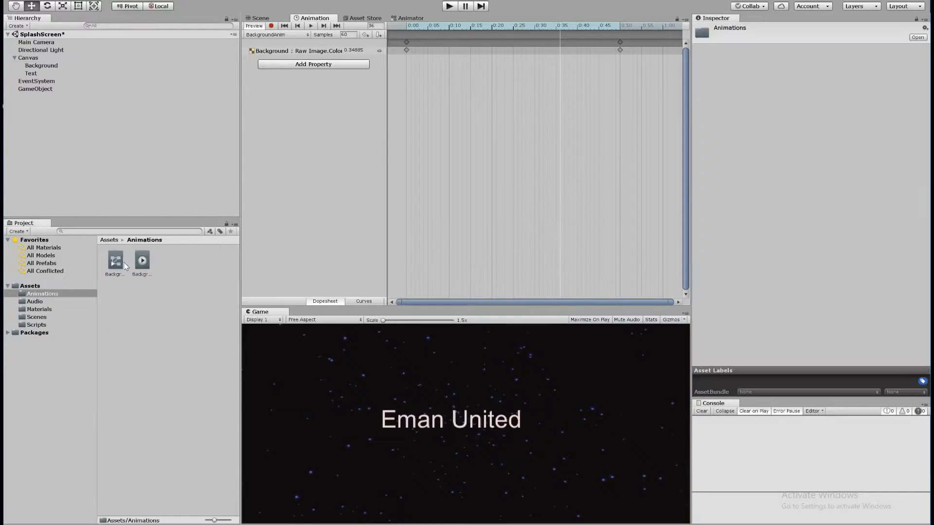
left_click(138, 270)
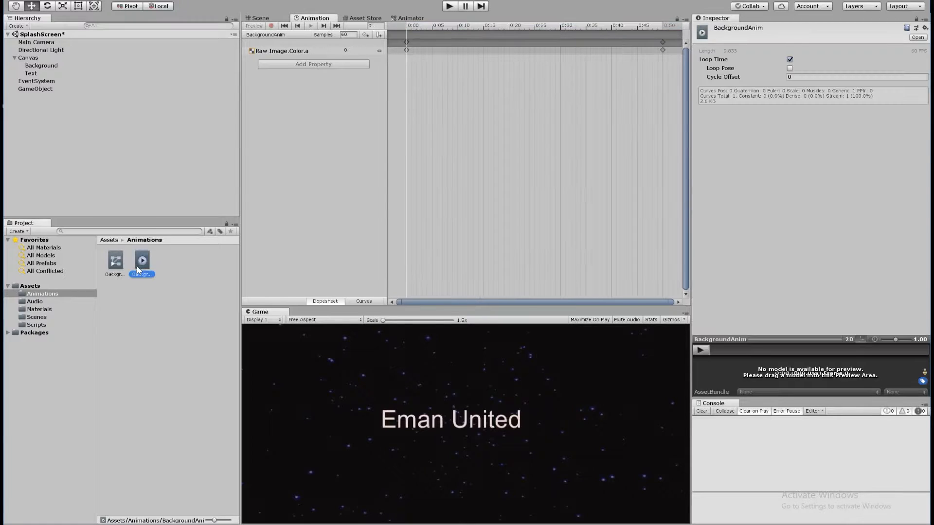
left_click(790, 59)
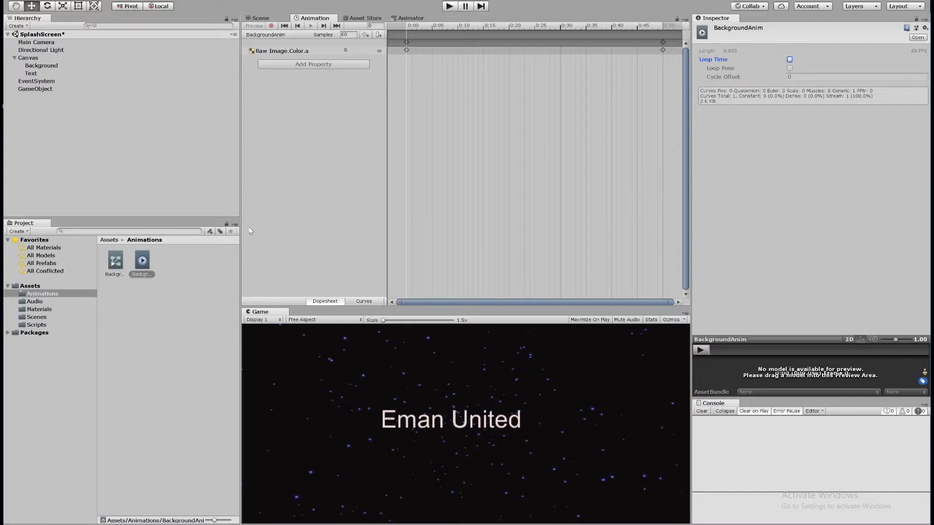
- Select the Background object under Canvas again and preview its animation clip
left_click(30, 57)
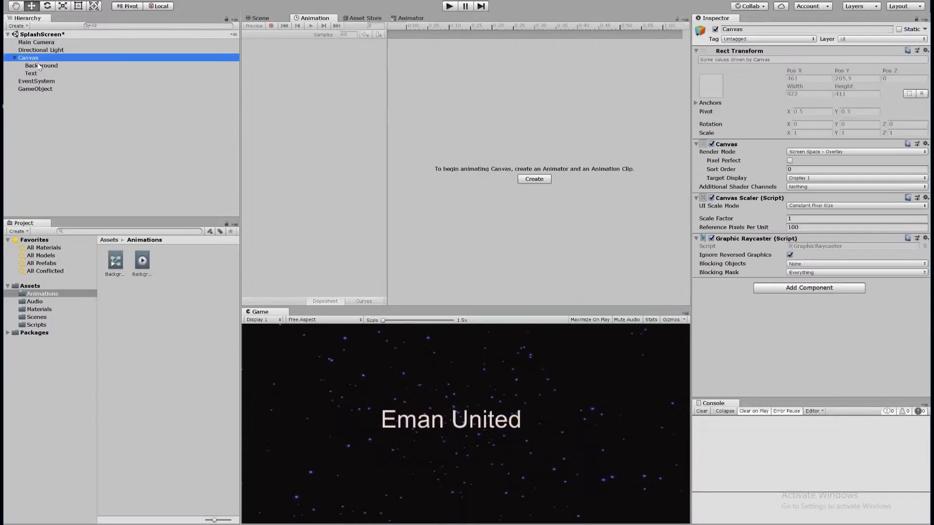
left_click(39, 66)
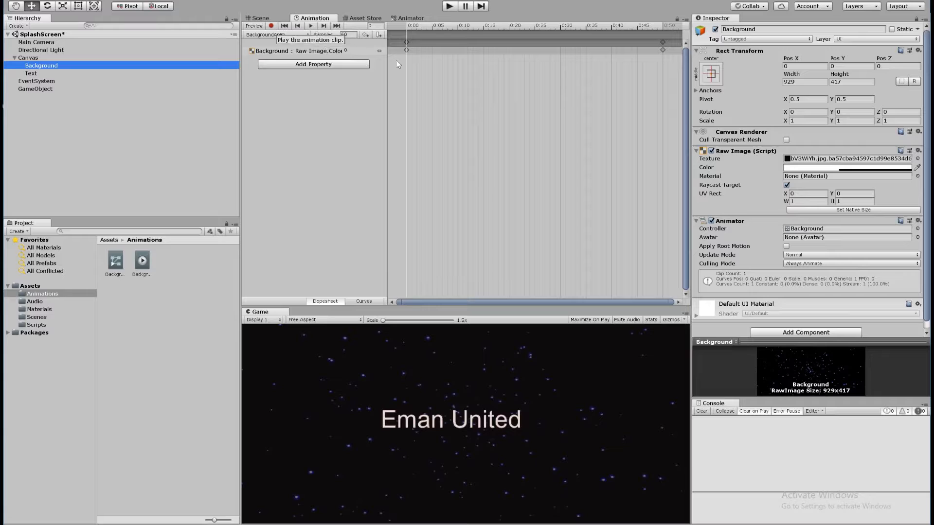
left_click(307, 24)
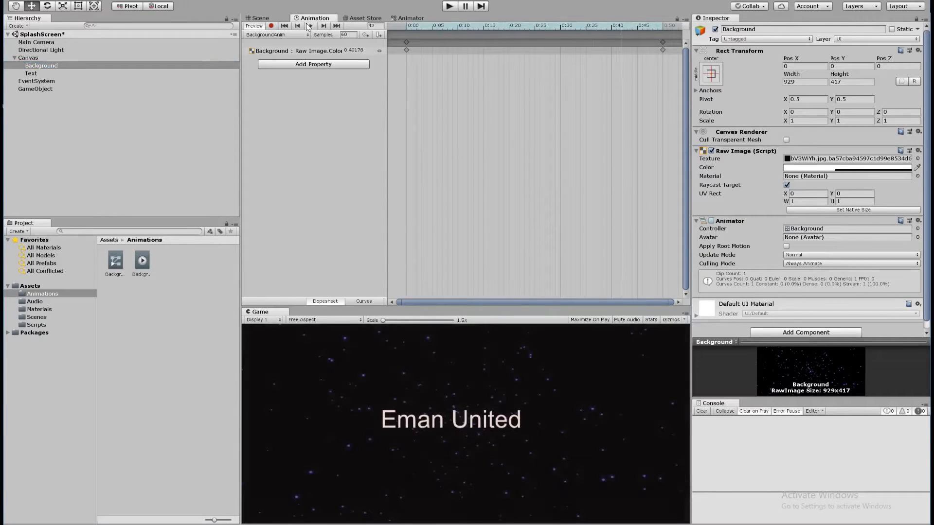
- Move the Background's last color keyframe to 5:00 in BackgroundAnim and play the lengthened fade
scroll(508, 251, "down", 6)
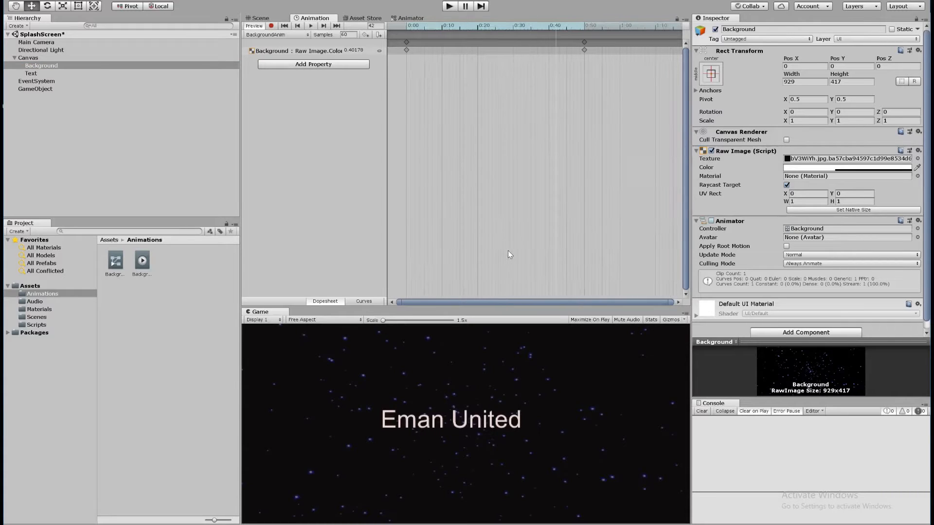
scroll(508, 255, "down", 2)
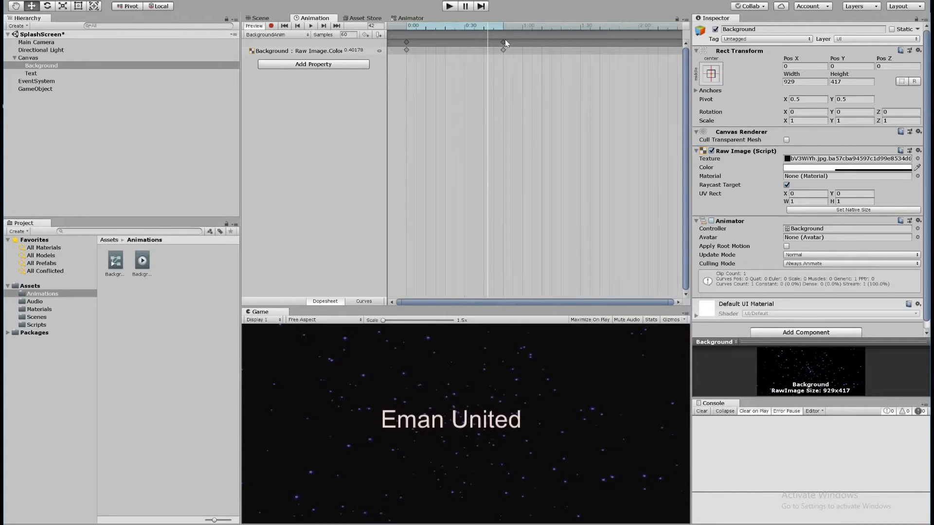
left_click_drag(505, 42, 635, 59)
scroll(614, 92, "down", 3)
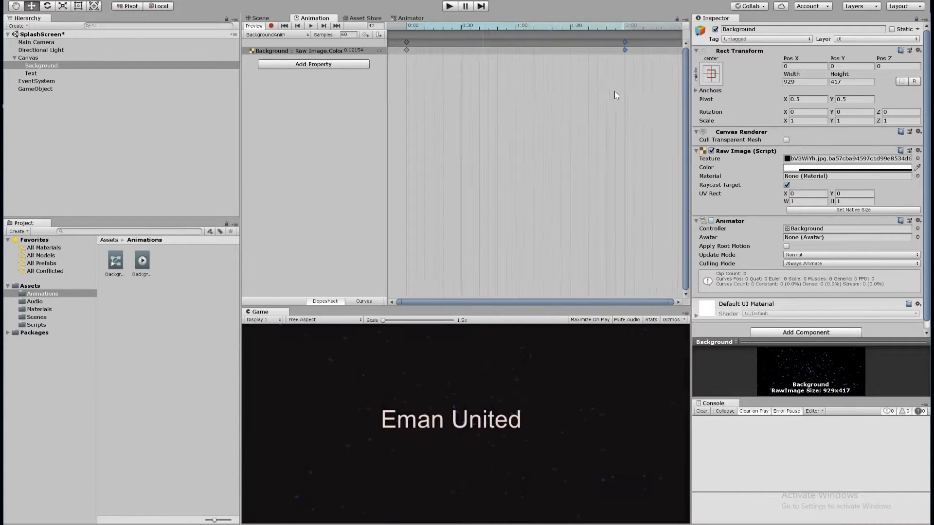
scroll(614, 106, "down", 5)
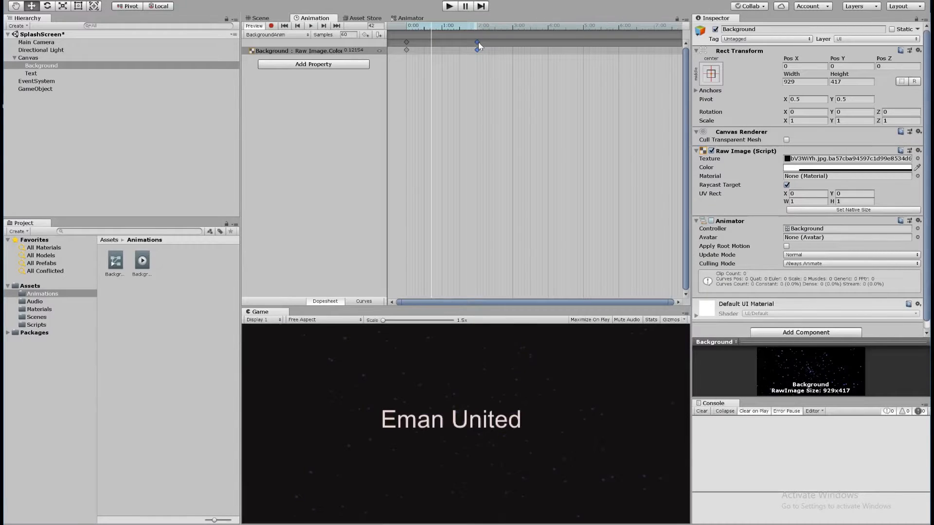
left_click_drag(478, 42, 576, 43)
left_click_drag(585, 43, 586, 43)
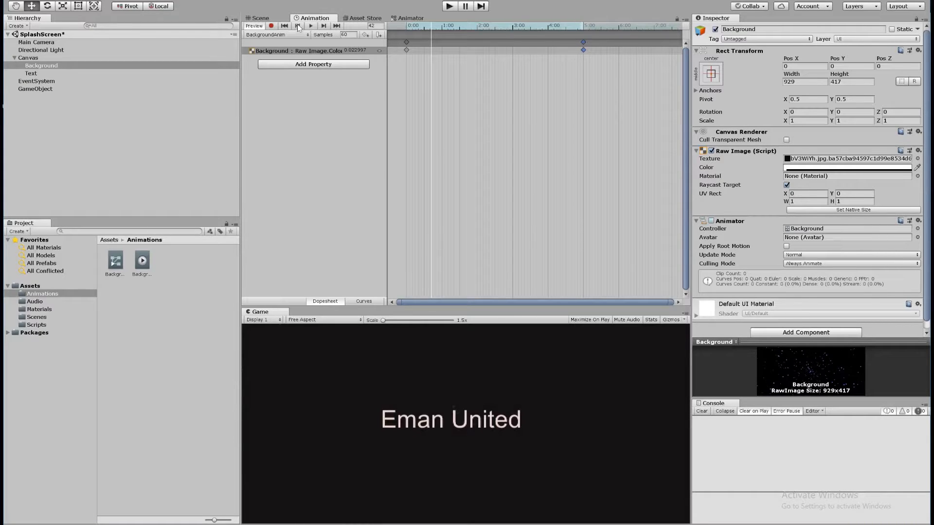
left_click(311, 26)
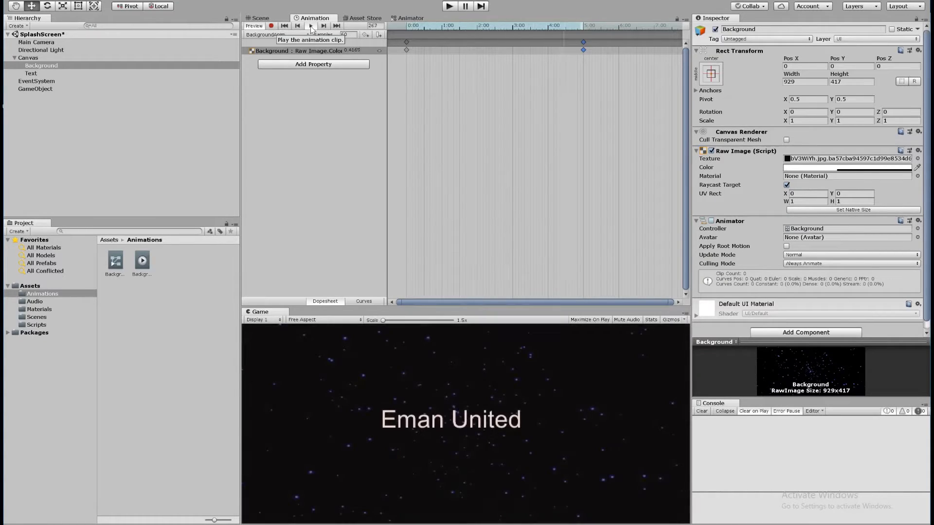
left_click(311, 27)
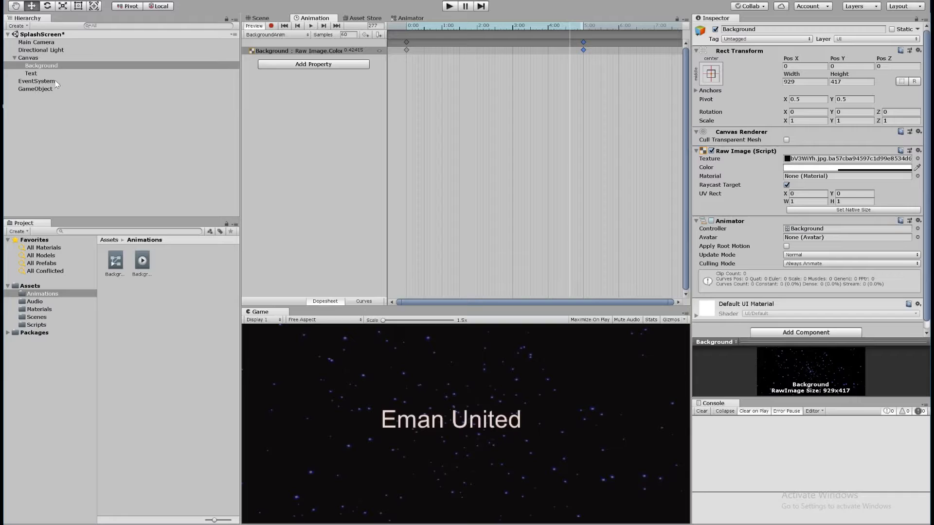
- Create an animation clip named TextAnim for the Text object in the Animations folder
left_click(32, 73)
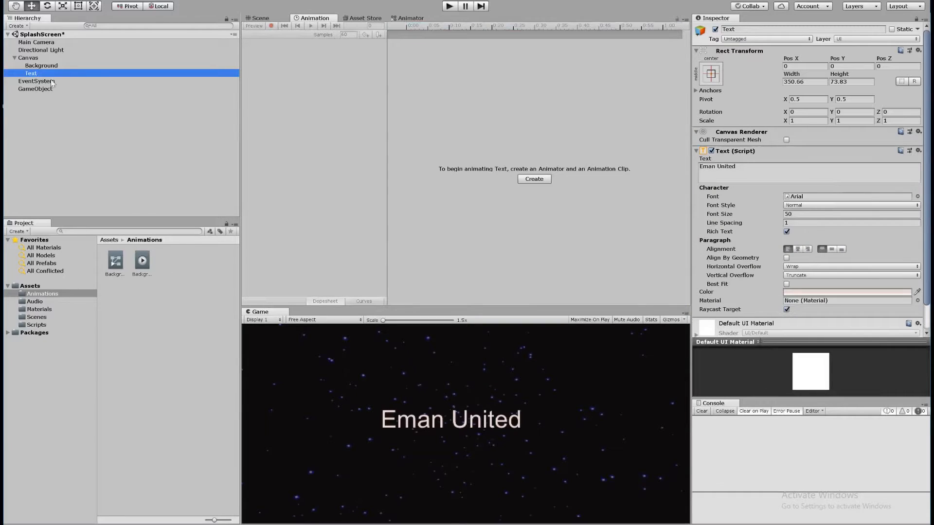
left_click(533, 179)
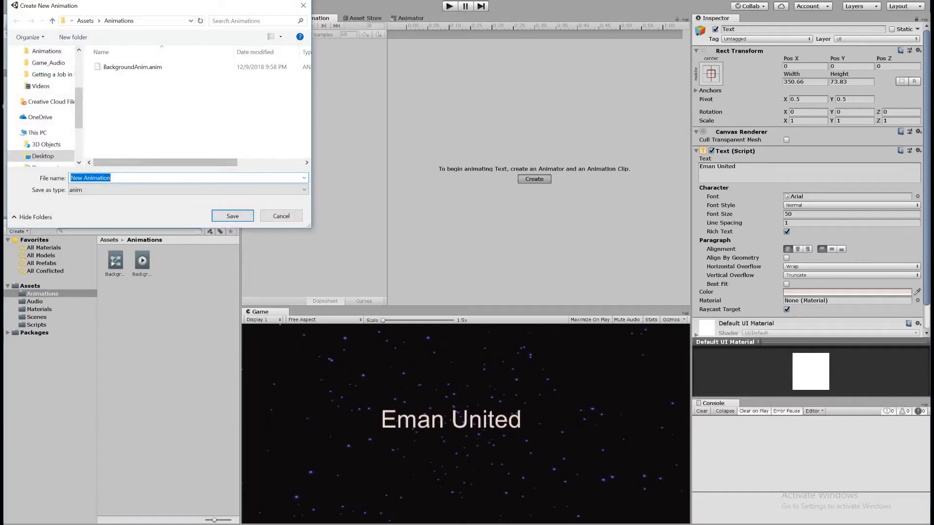
type("Text")
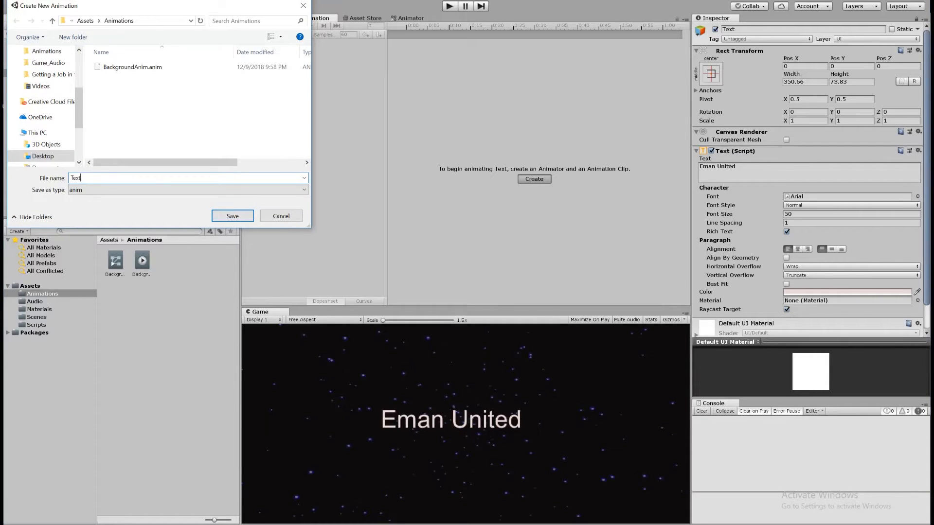
type("Anim")
left_click(233, 215)
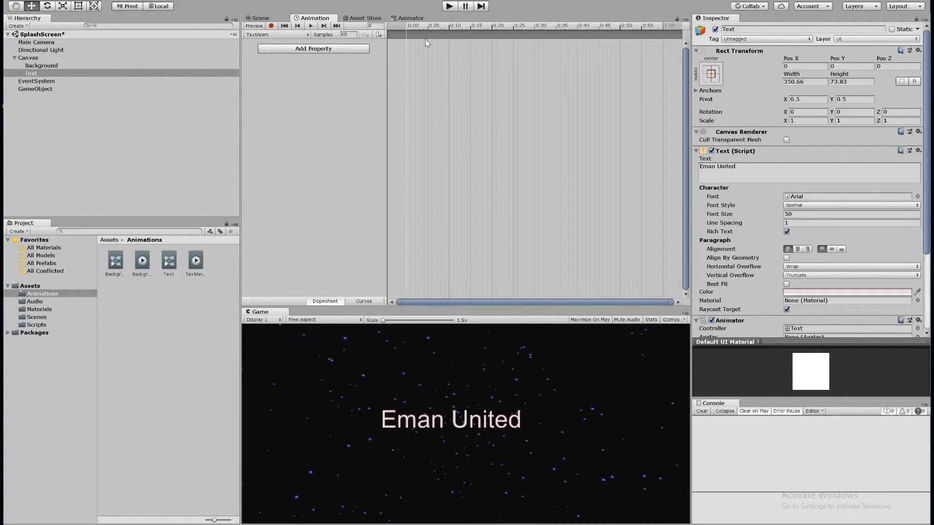
- Start keyframe recording for TextAnim and key the Text's color alpha to 0 at 0:00
left_click(273, 28)
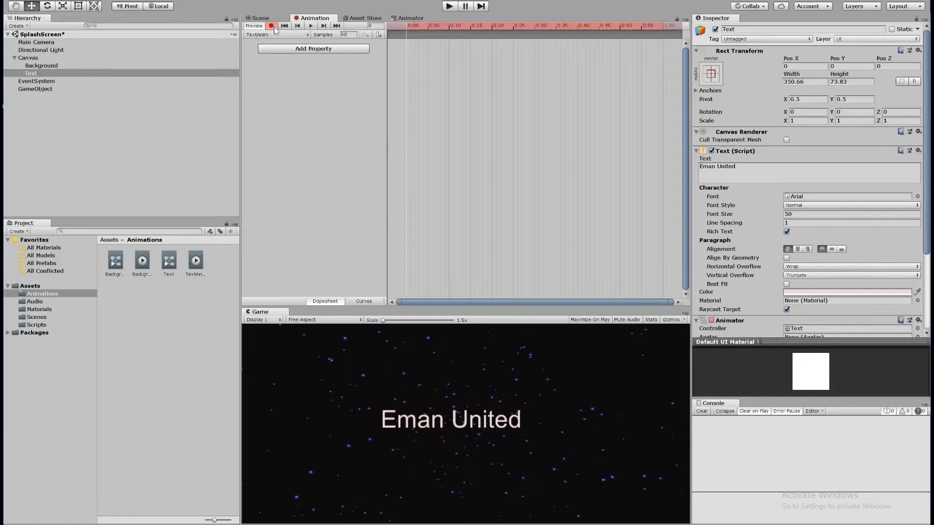
left_click(805, 293)
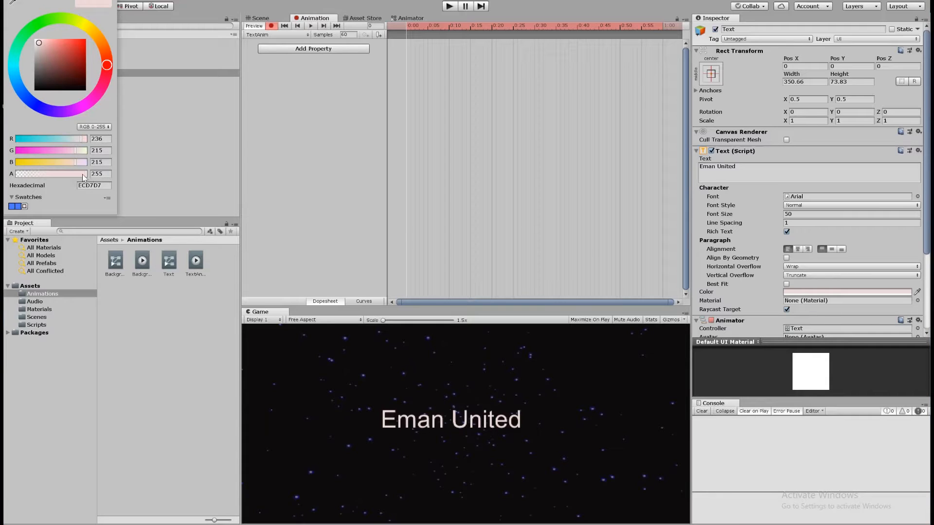
left_click_drag(82, 174, 17, 177)
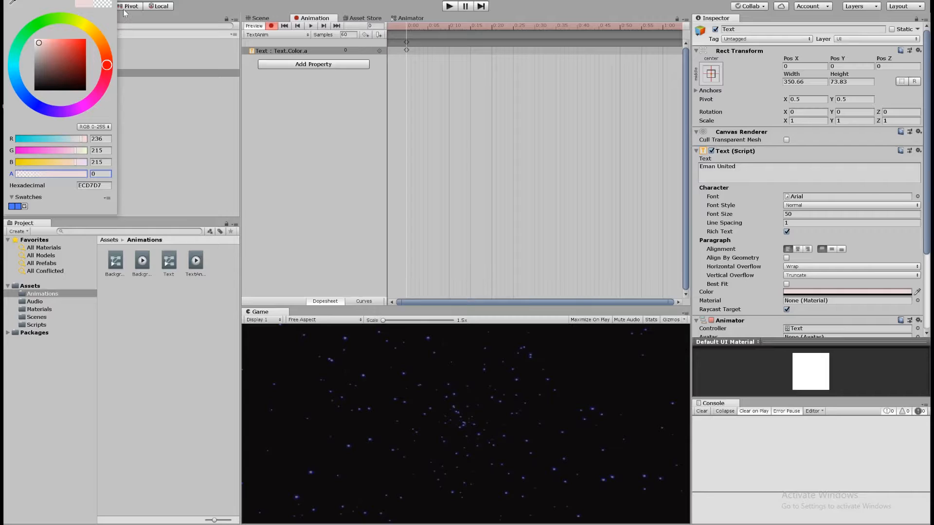
left_click(111, 1)
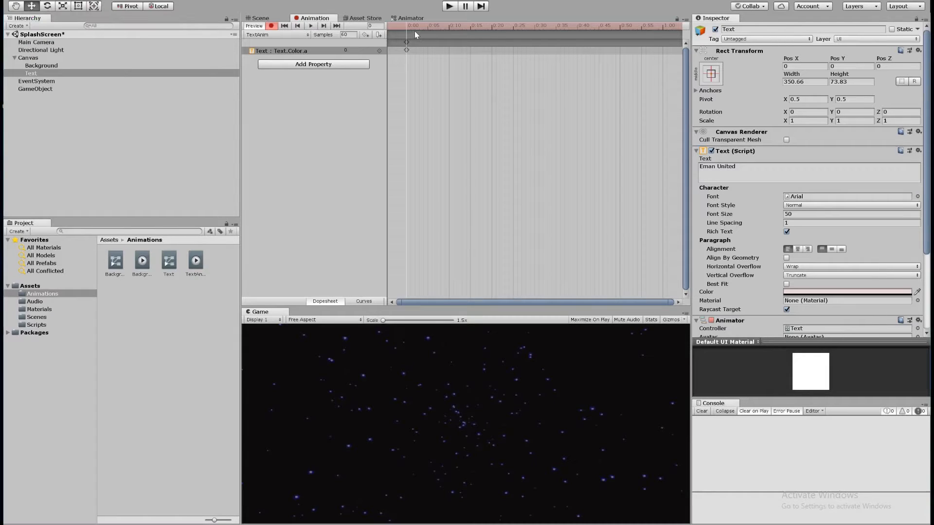
- Record a second color keyframe at frame 301 with the Text's alpha set to 255
scroll(486, 140, "down", 6)
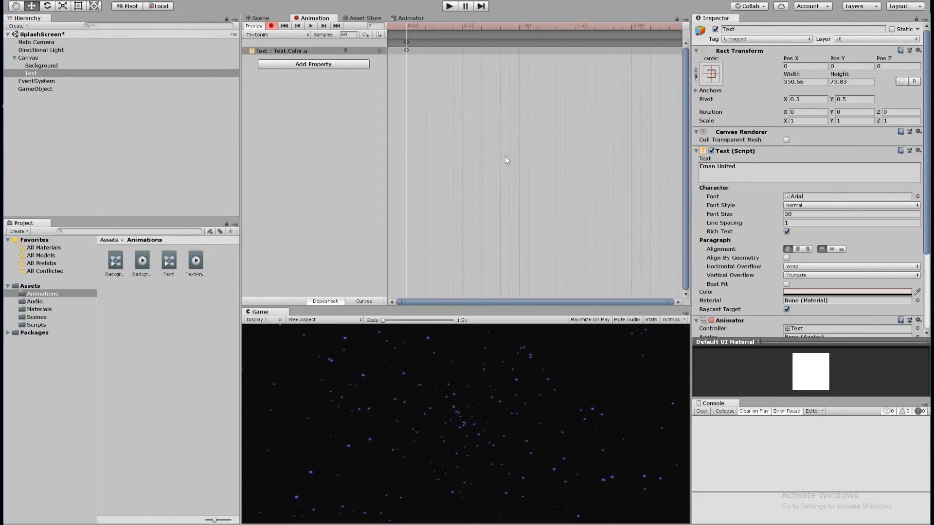
scroll(515, 168, "down", 4)
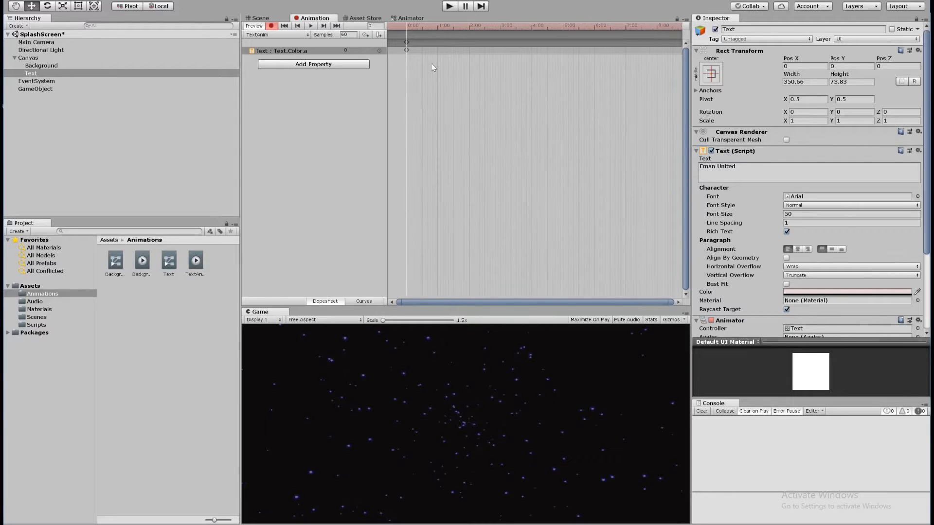
left_click_drag(407, 31, 564, 48)
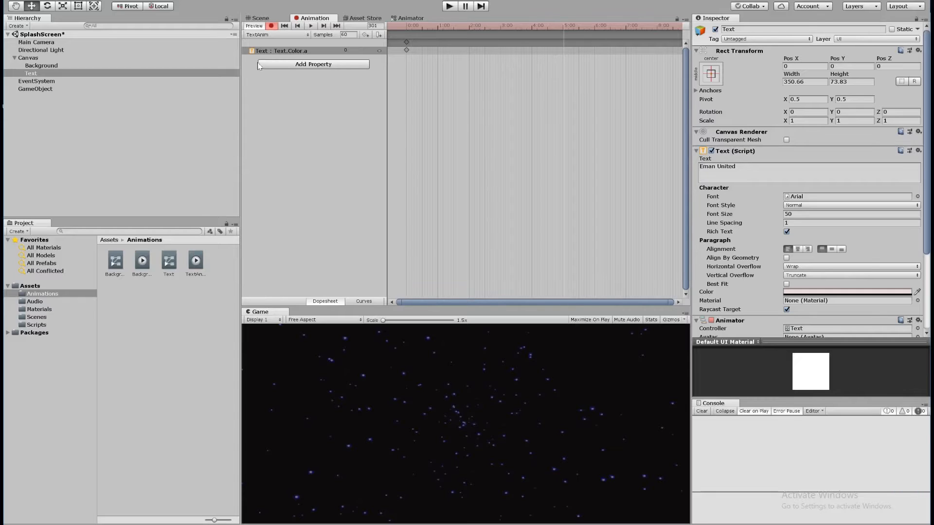
left_click(824, 292)
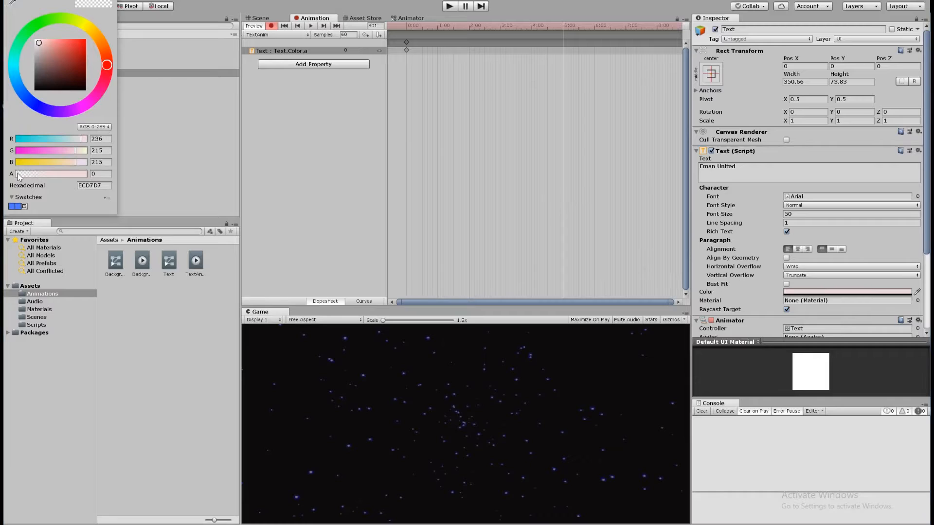
left_click_drag(19, 174, 91, 176)
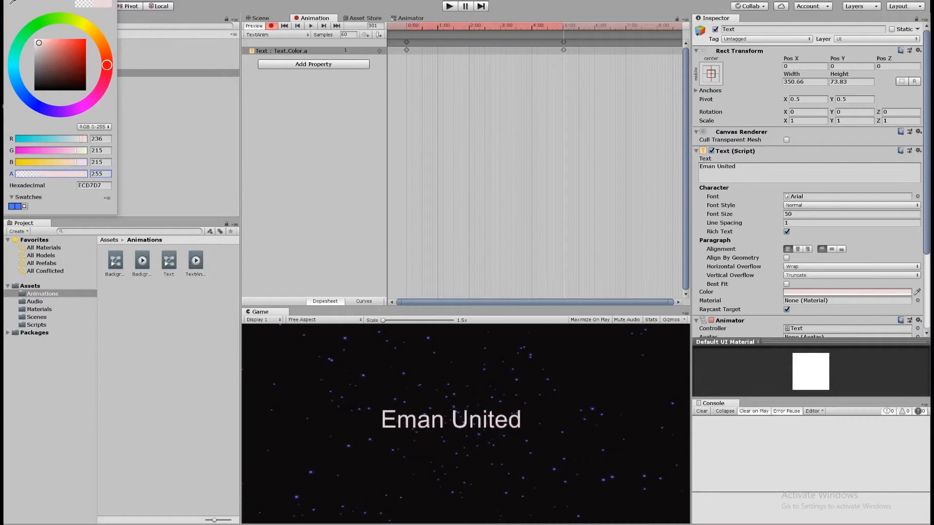
left_click(108, 1)
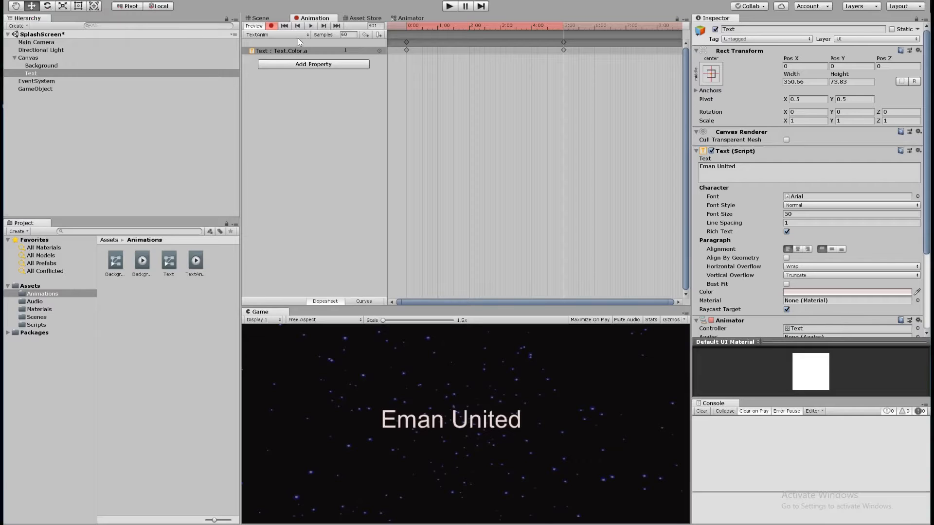
- Stop keyframe recording and play the text fade-in, pausing it partway through
left_click(271, 25)
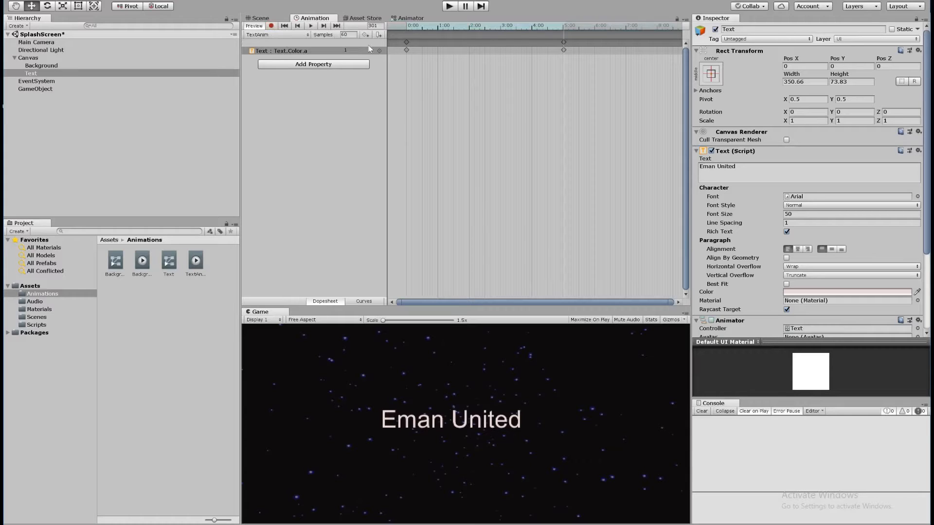
left_click(312, 28)
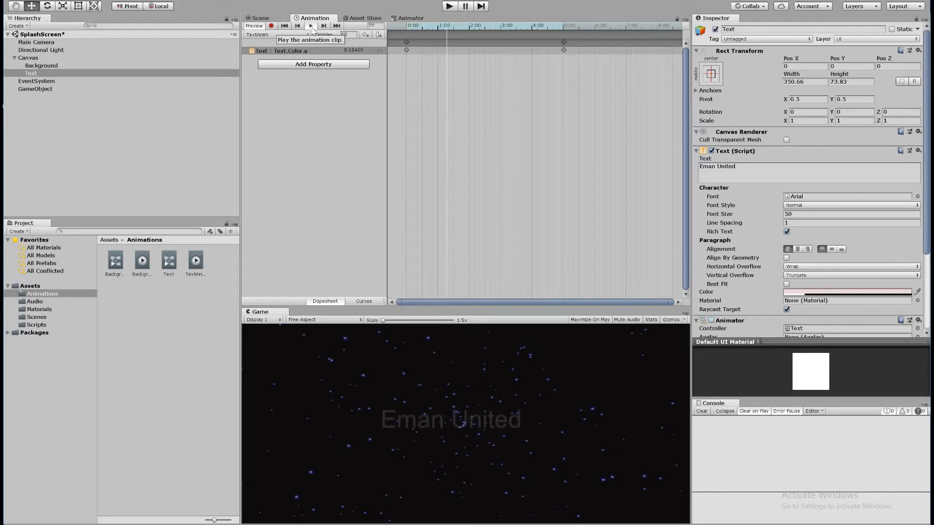
left_click(312, 28)
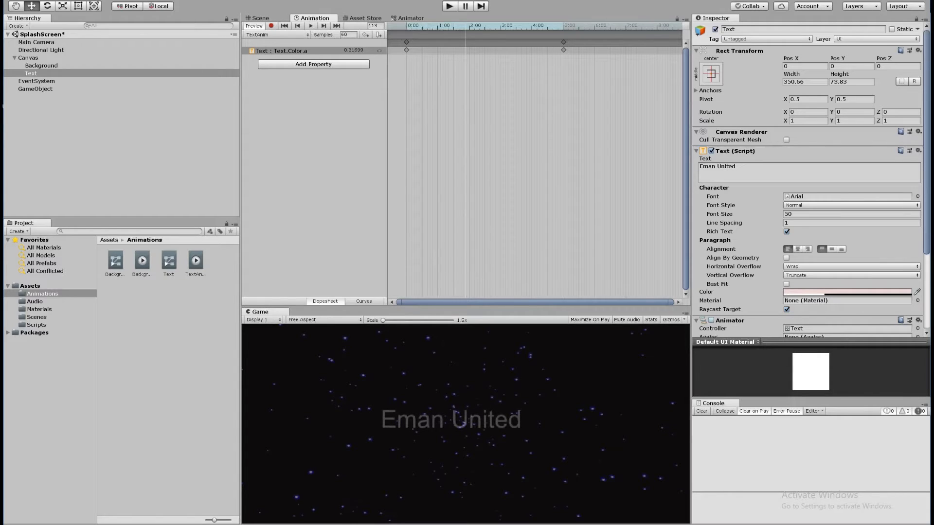
- Turn off Loop Time for the TextAnim clip in the Animations folder
left_click(196, 262)
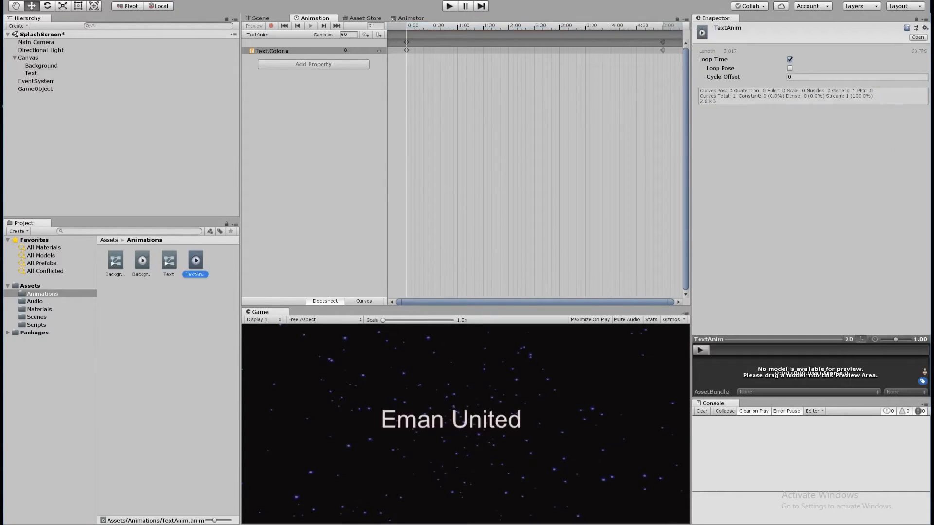
left_click(791, 61)
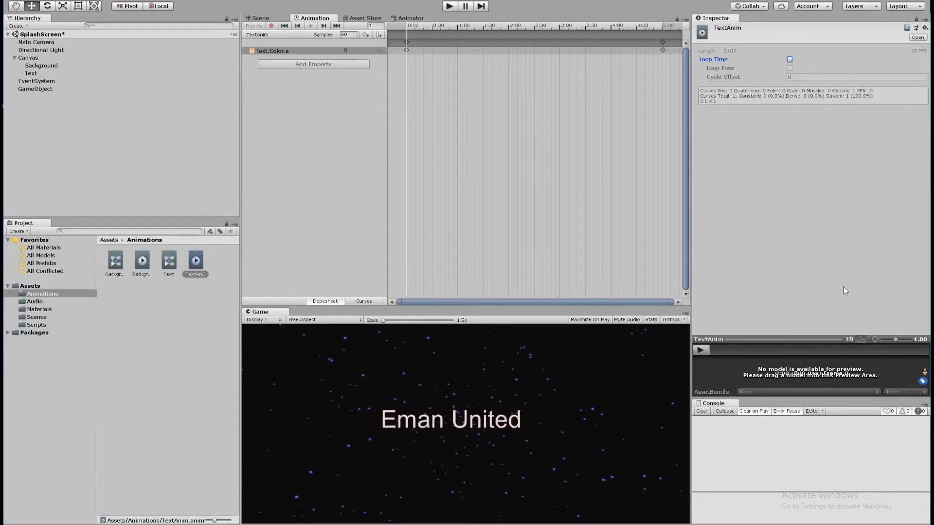
- Check the Background and Text objects under Canvas, run the splash scene through to the main menu, and stop play mode
left_click(35, 68)
left_click(38, 59)
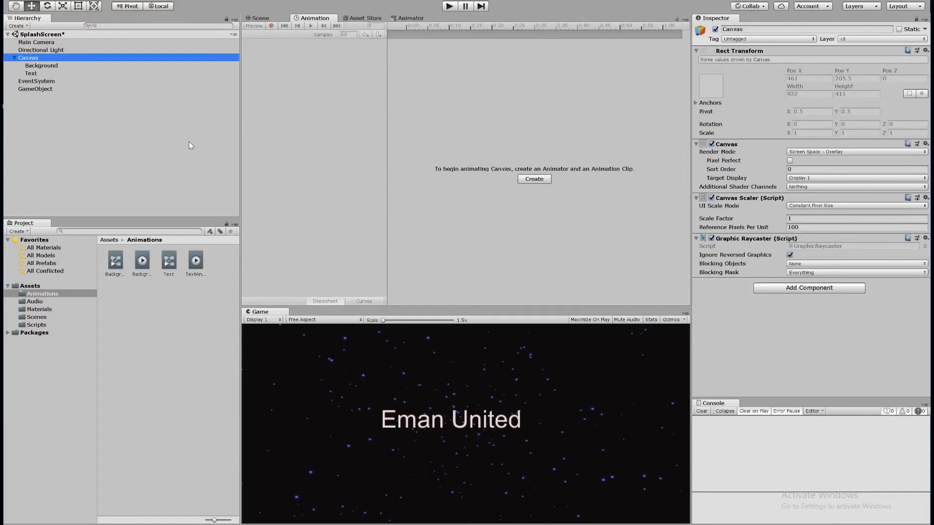
left_click(49, 67)
left_click(38, 74)
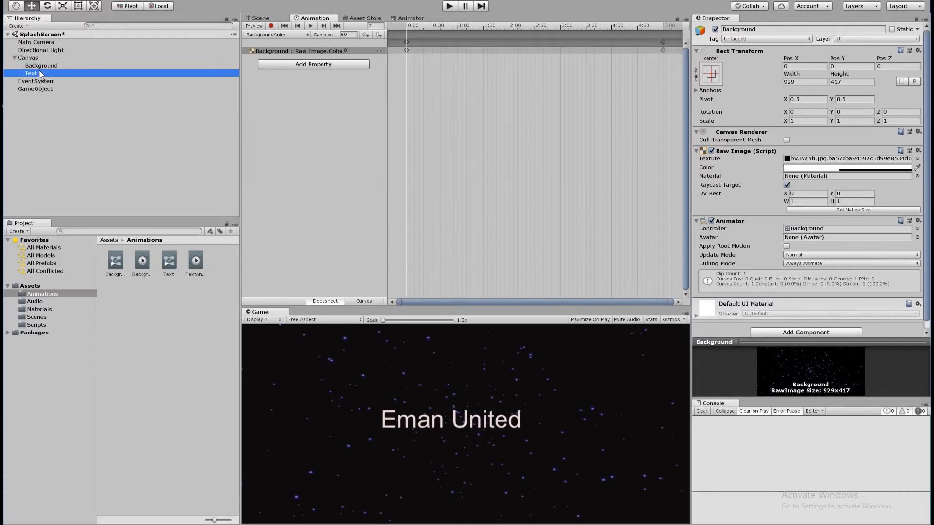
left_click(47, 68)
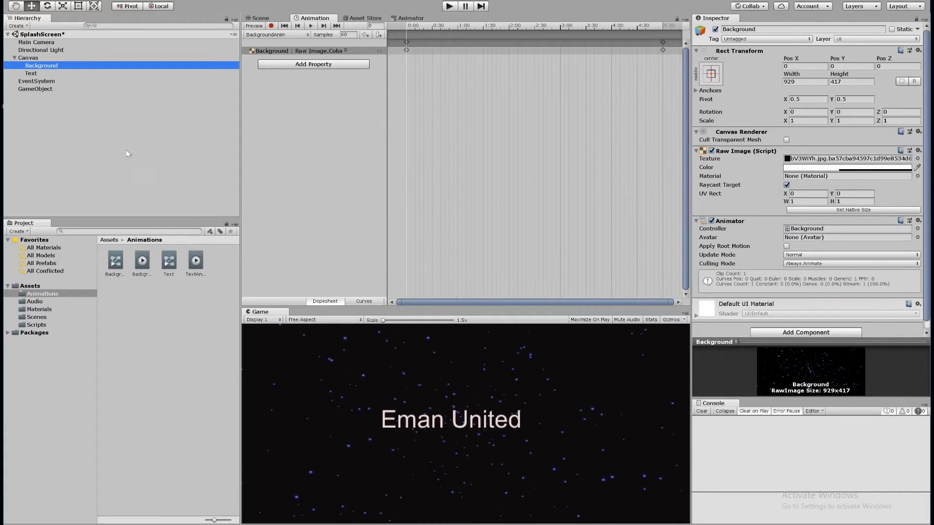
left_click(449, 7)
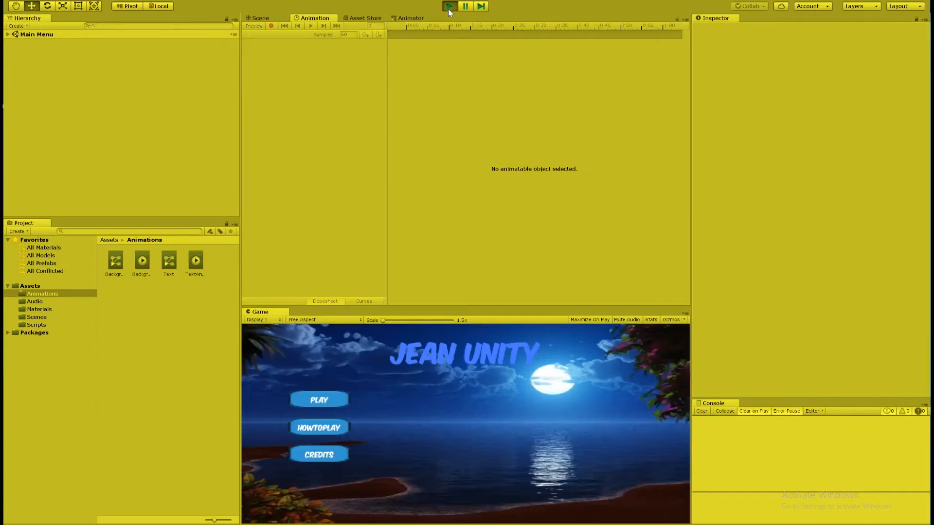
left_click(448, 6)
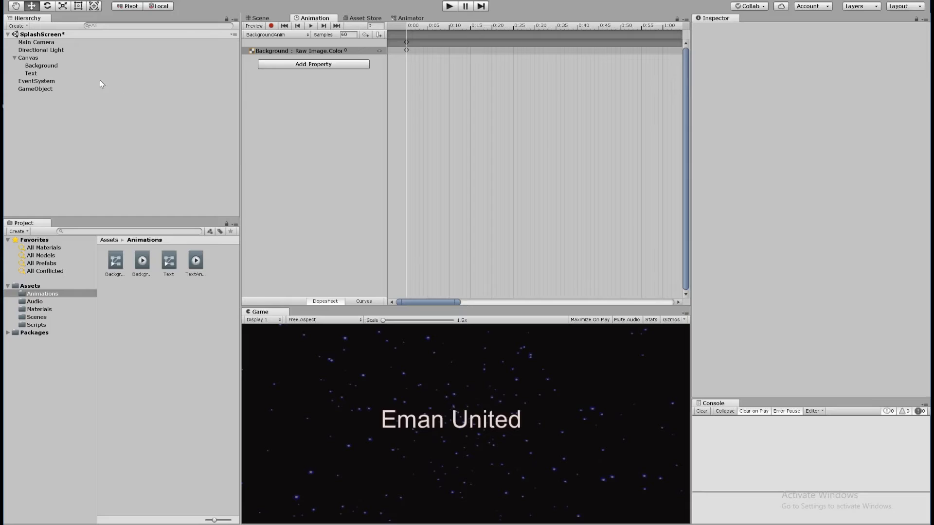
- Move the Text object's first color keyframe in TextAnim to 3:00 so its fade-in starts after the background's
left_click(30, 58)
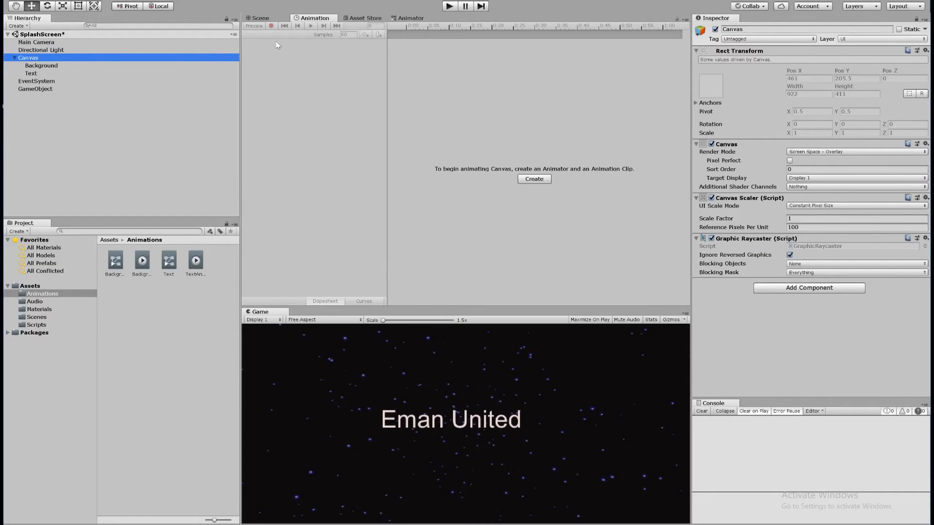
left_click(47, 67)
left_click(47, 73)
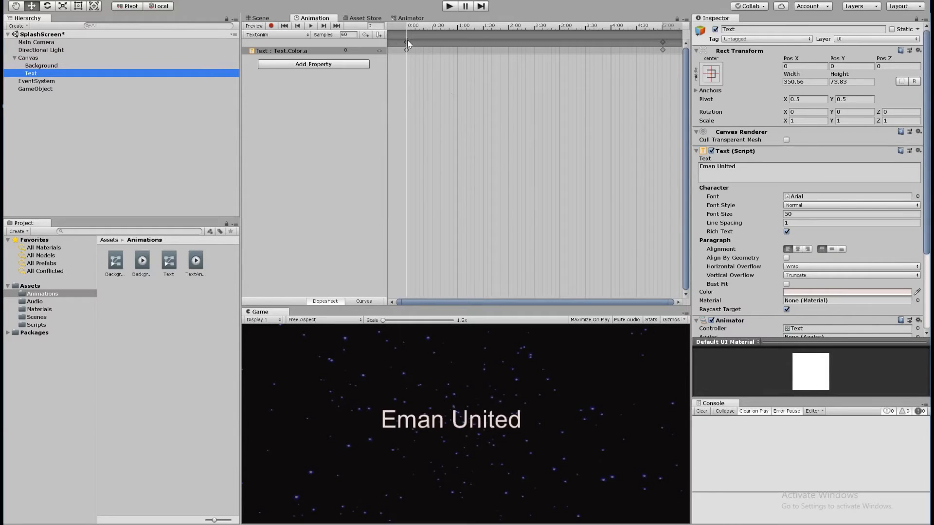
left_click_drag(408, 43, 551, 52)
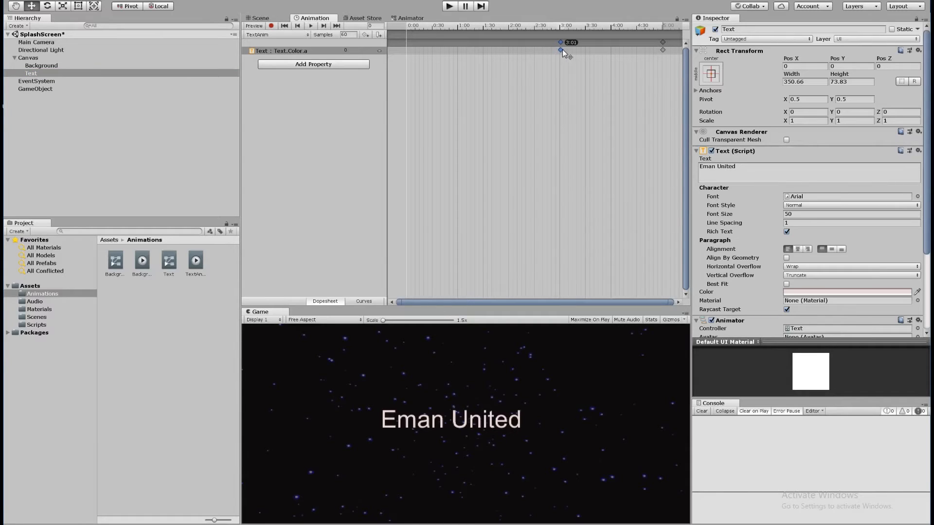
left_click_drag(562, 50, 561, 49)
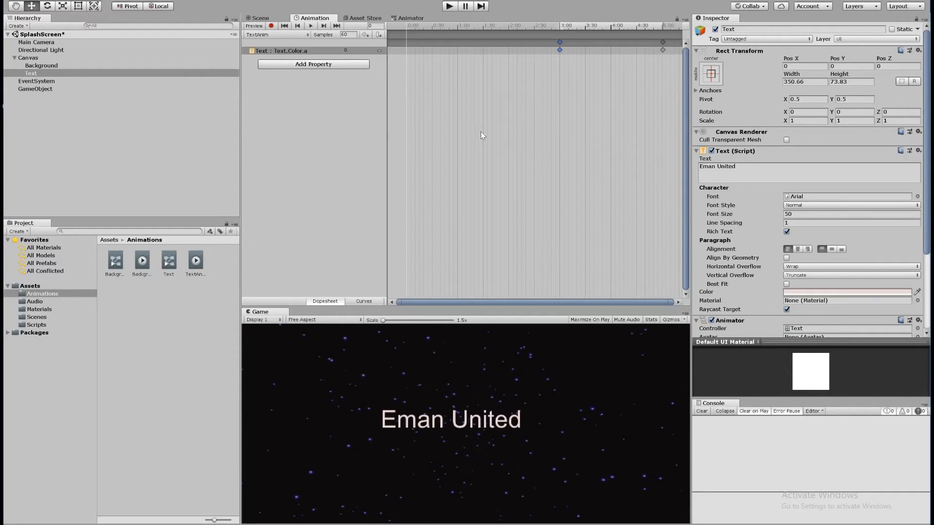
- Run the splash scene through to the main menu to check the delayed text fade-in, and stop play mode
left_click(449, 8)
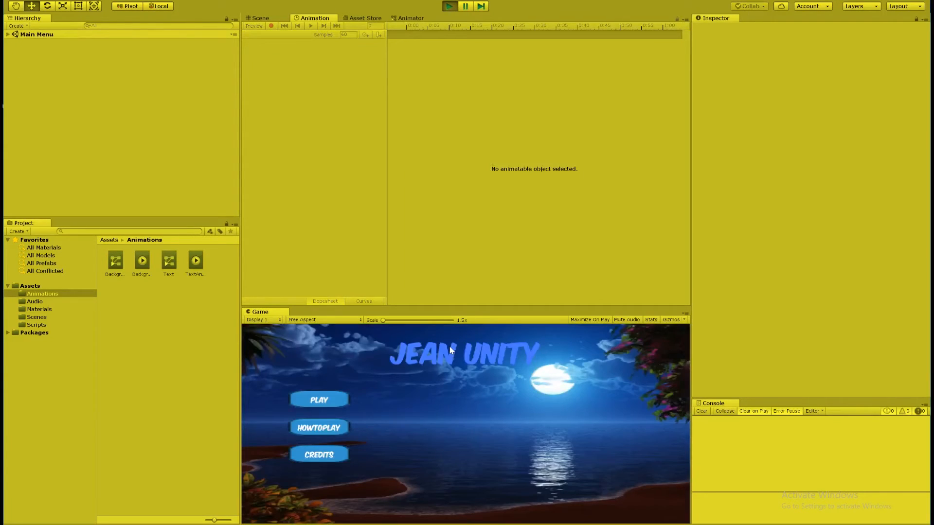
left_click(452, 8)
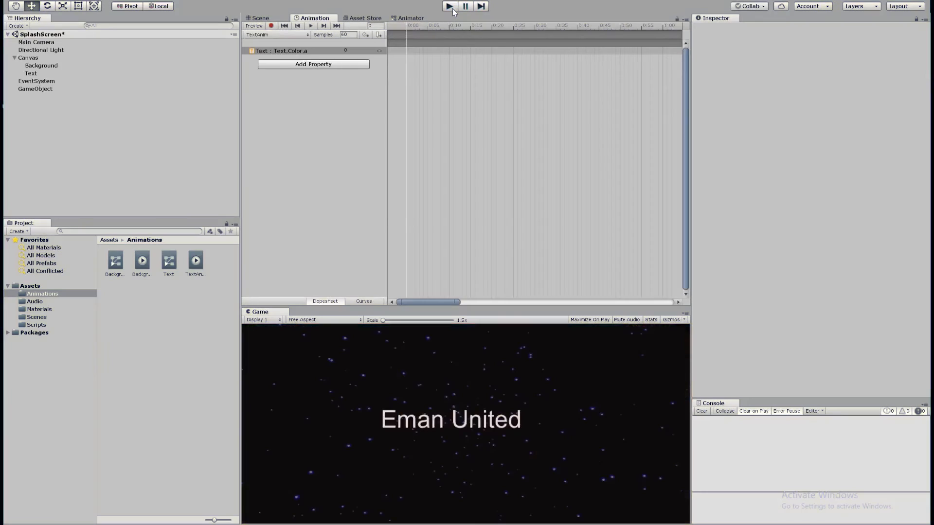
- Open the SplashScreen script from the Scripts folder in Visual Studio, set WaitForSeconds to 5 in ToMainMenu, save, and return to Unity
left_click(34, 333)
left_click(37, 325)
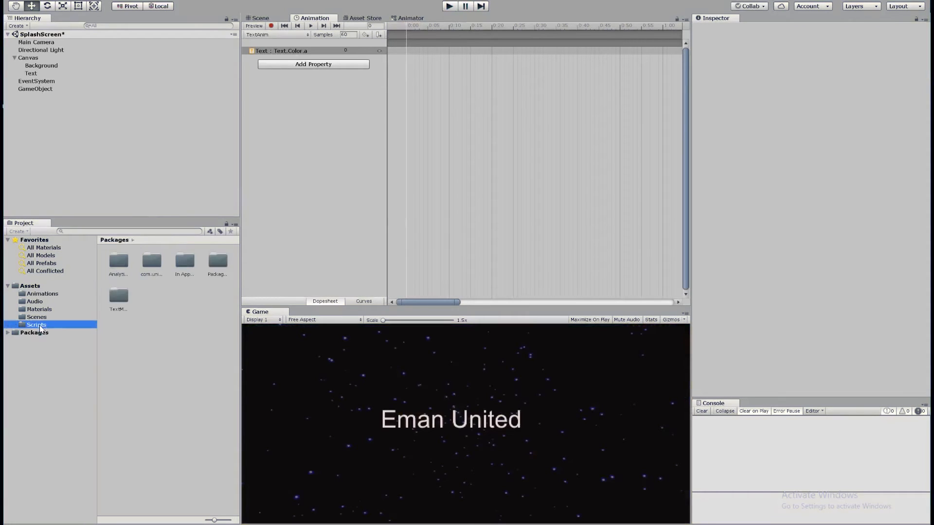
double_click(117, 265)
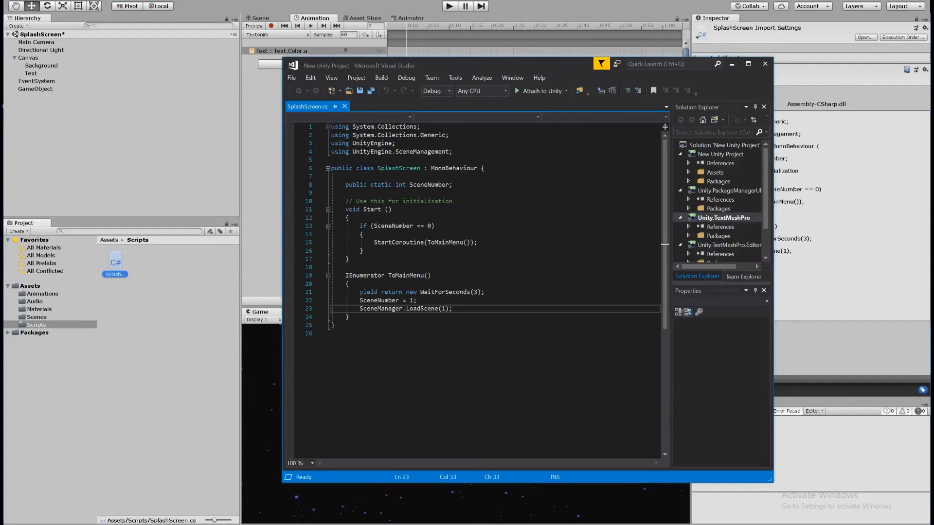
left_click(477, 293)
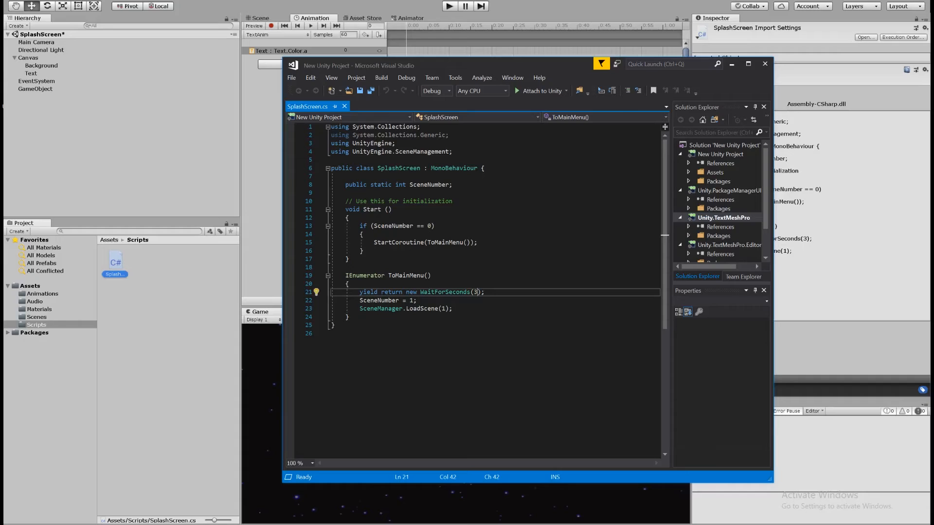
key("BackSpace")
type("5")
key("ctrl+s")
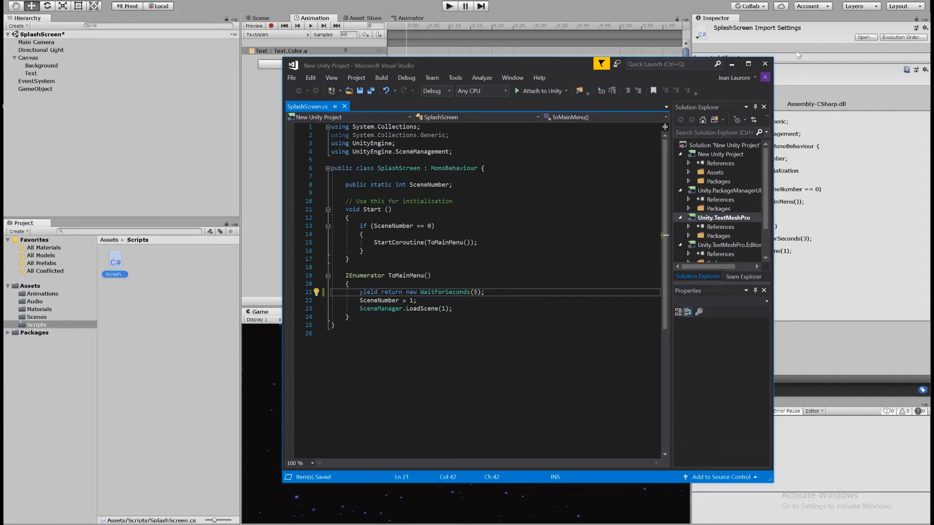
left_click(731, 63)
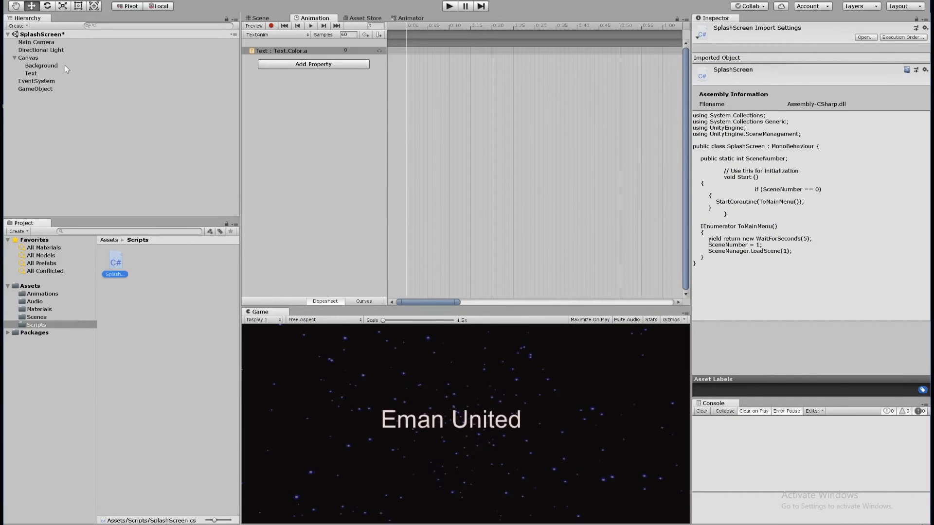
- Play the splash scene through to the main menu twice to check the 5-second wait, stopping play mode after each run
left_click(448, 7)
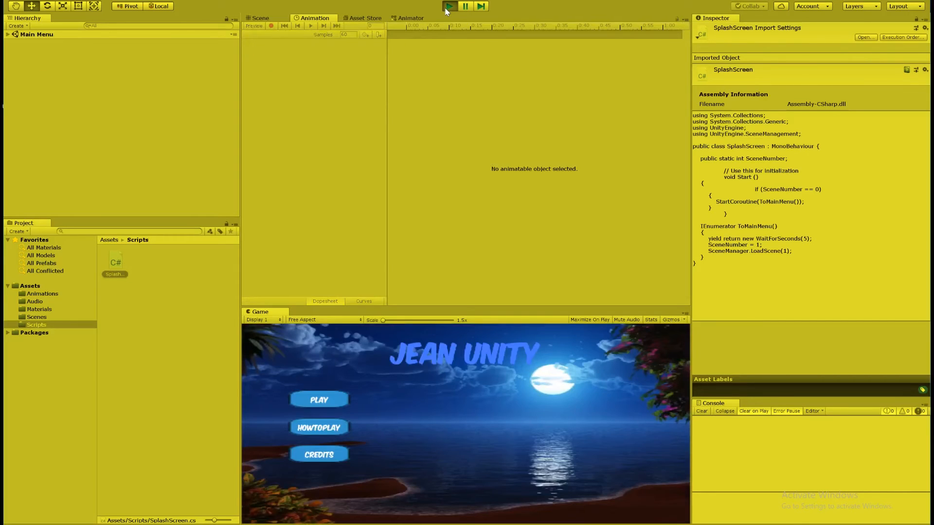
left_click(448, 9)
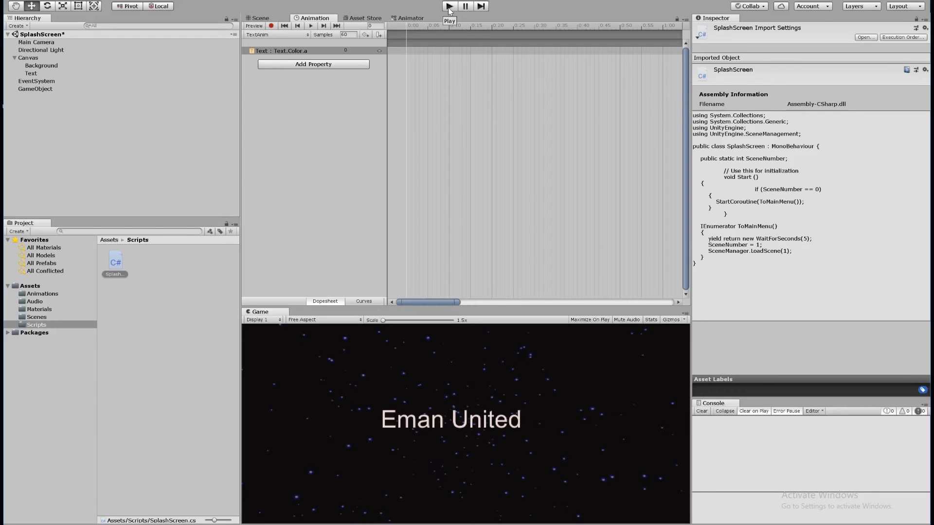
left_click(450, 7)
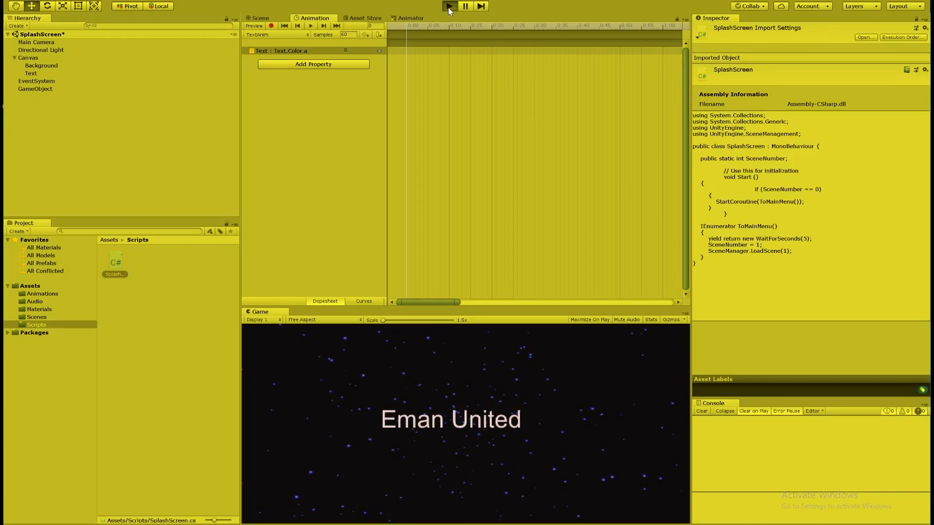
left_click(450, 6)
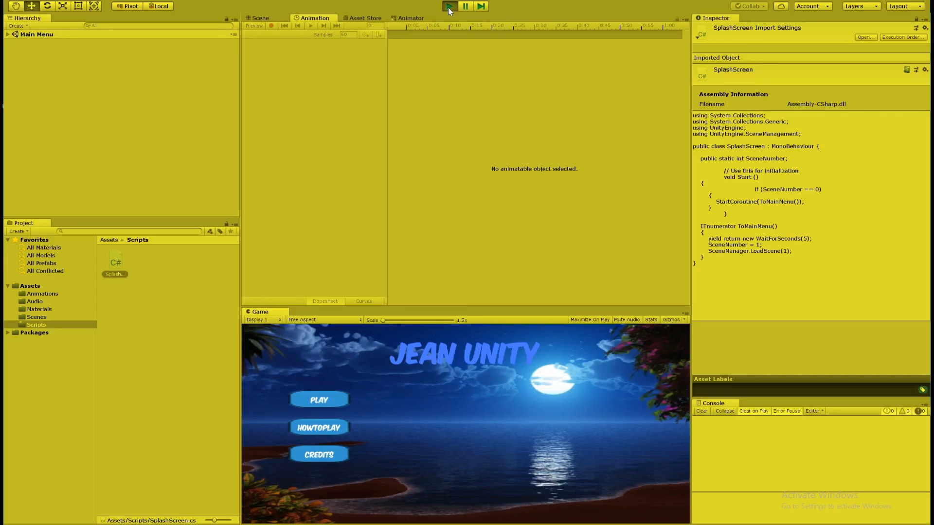
left_click(449, 7)
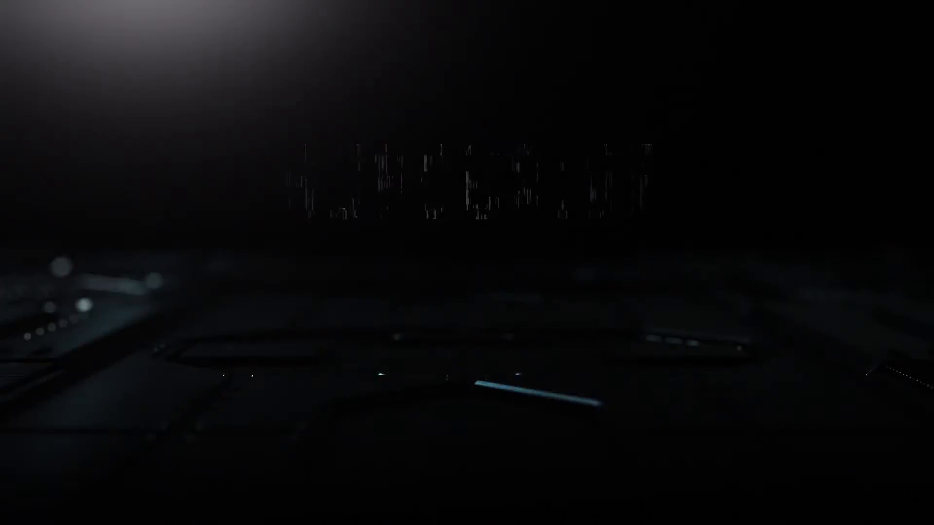